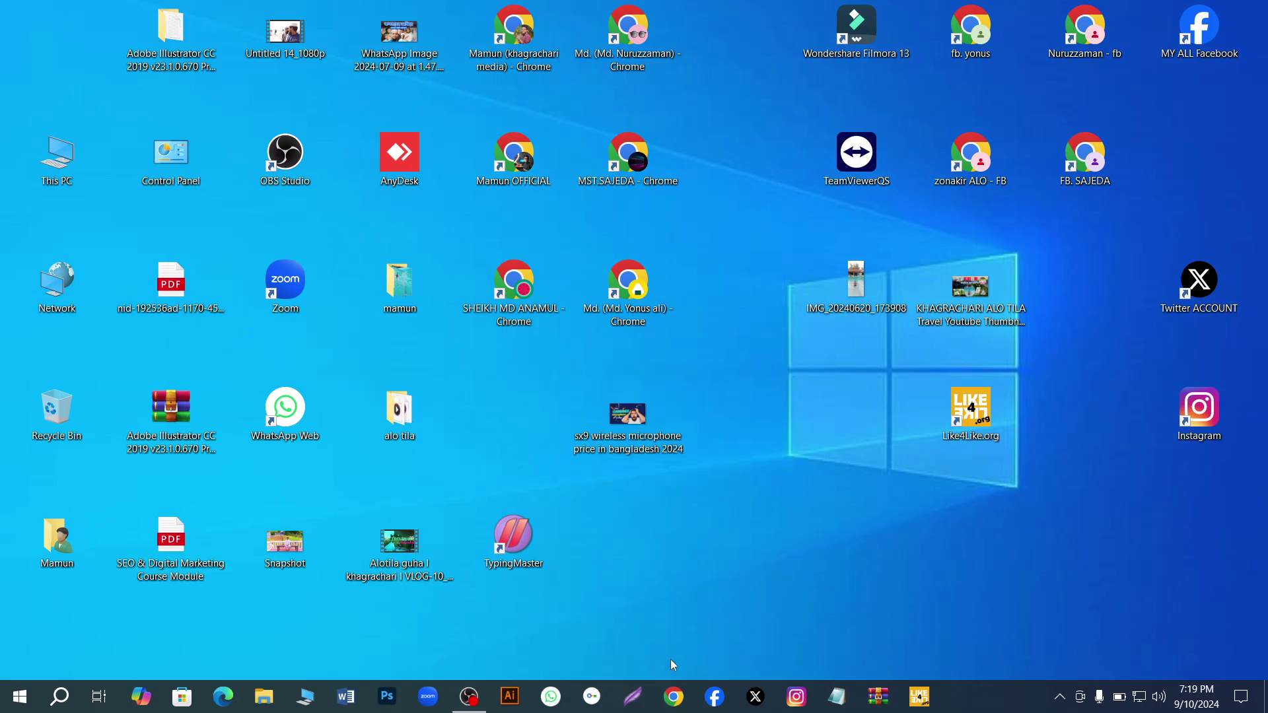
Launch Chrome with the first listed user profile and open YouTube from the new-tab shortcuts
click(677, 699)
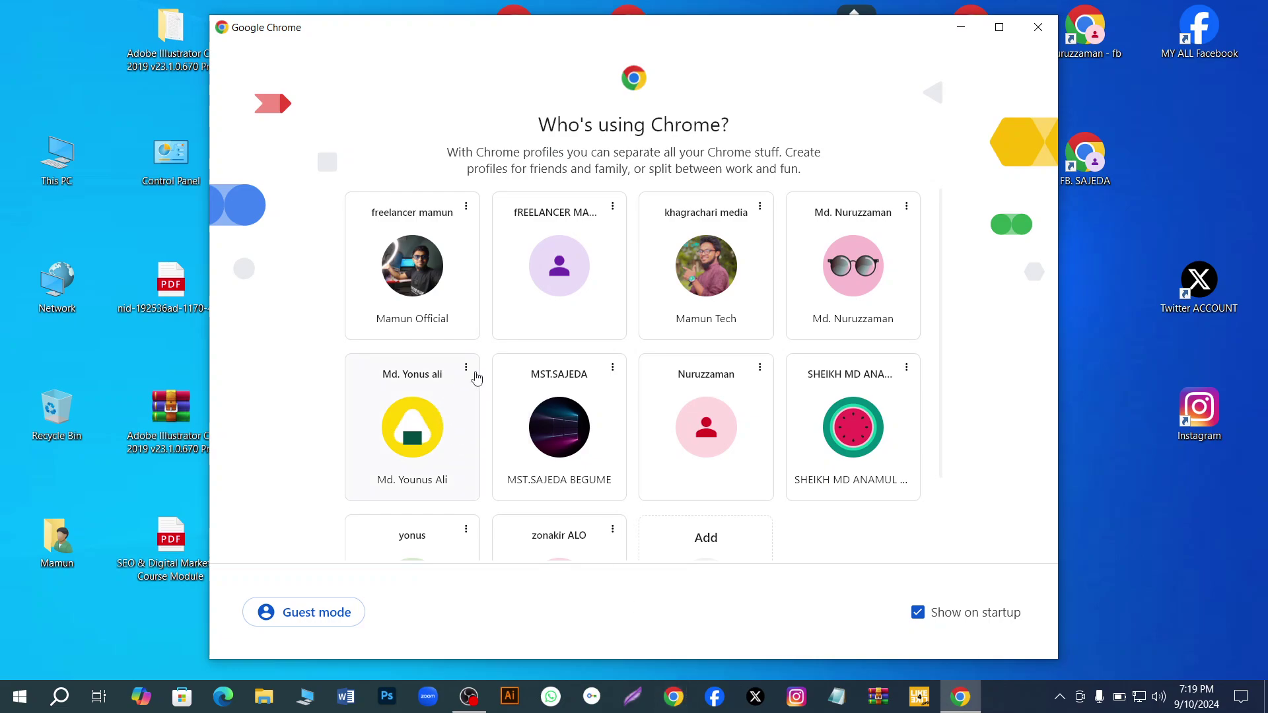
click(410, 263)
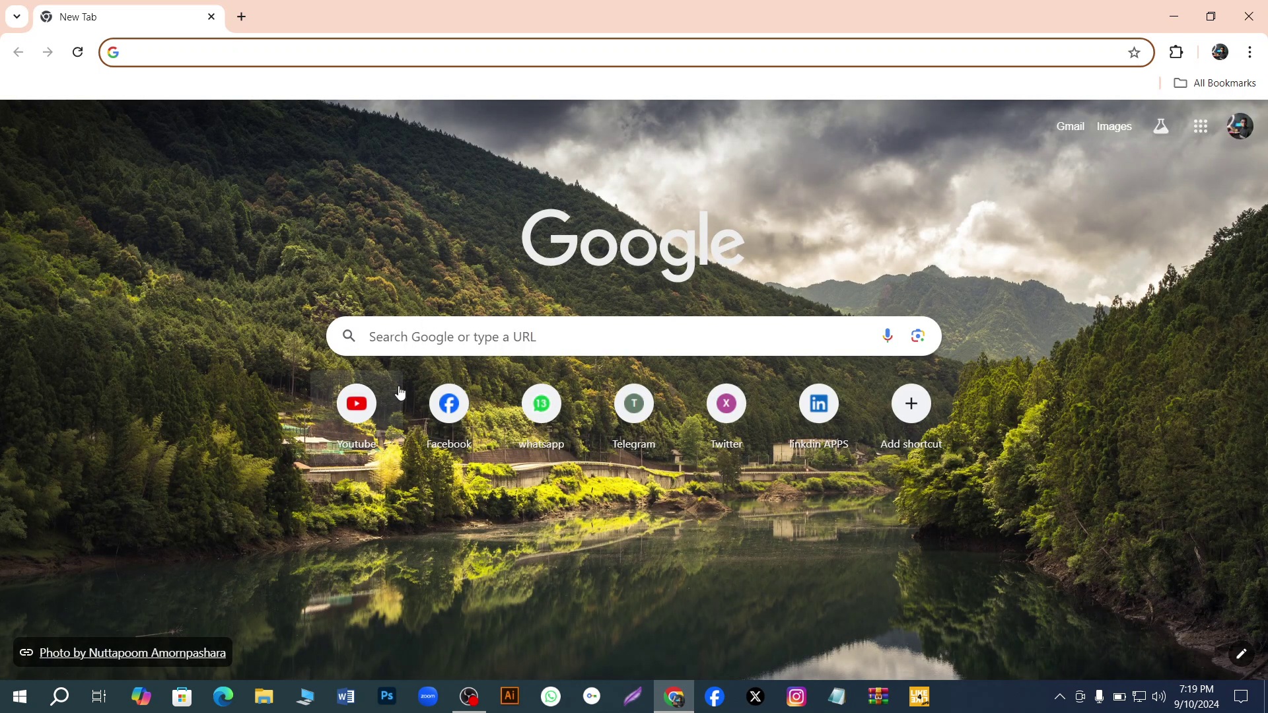
click(368, 408)
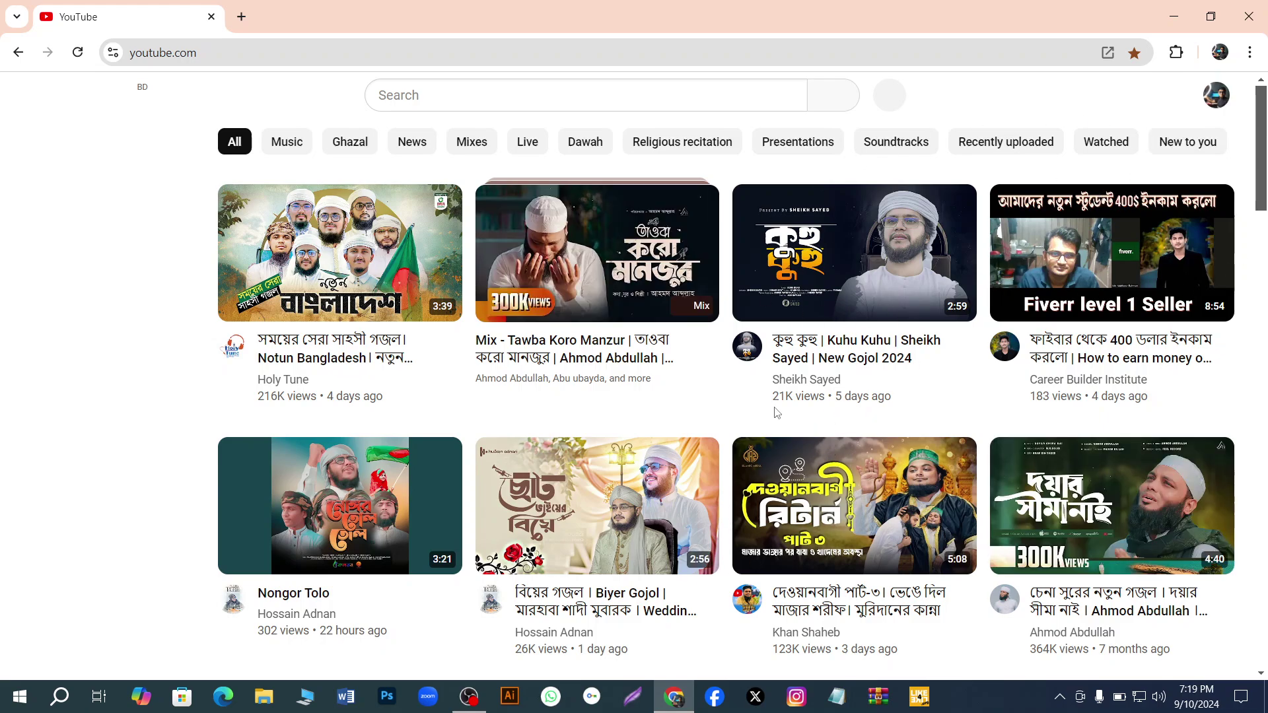
Open the signed-in account's own YouTube channel page and pause the channel trailer
click(1218, 59)
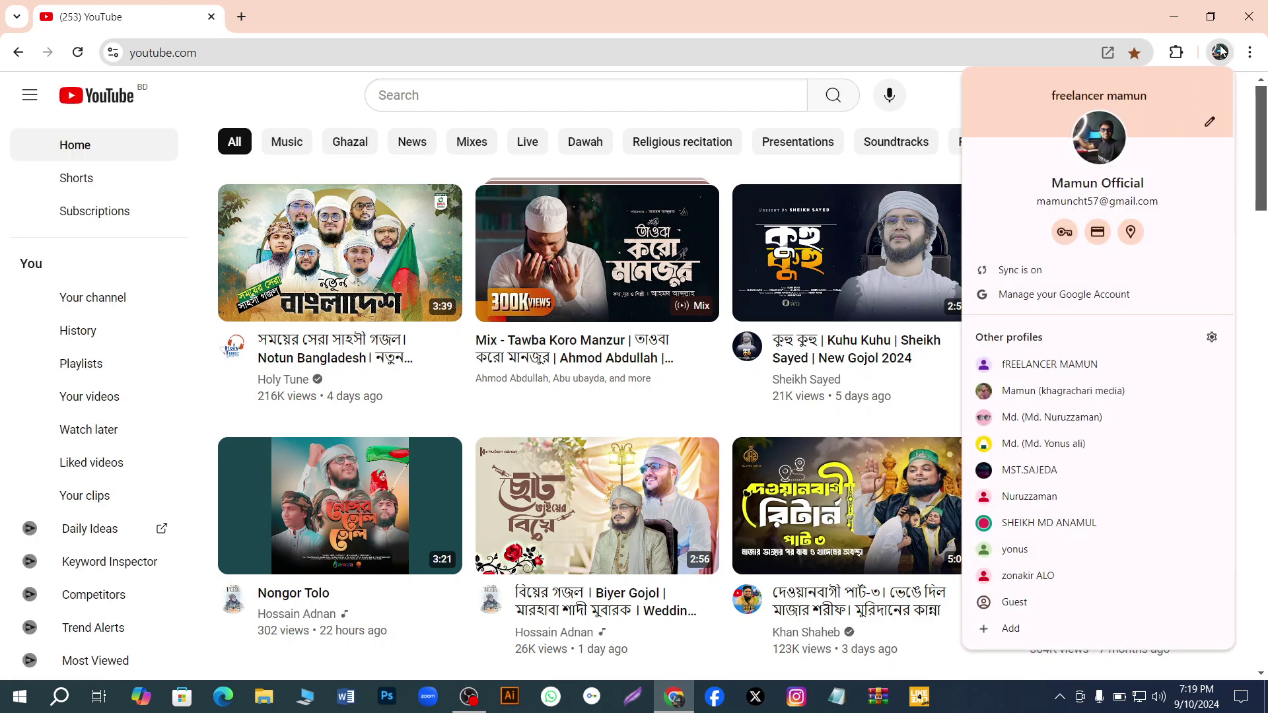
click(1219, 53)
click(1217, 97)
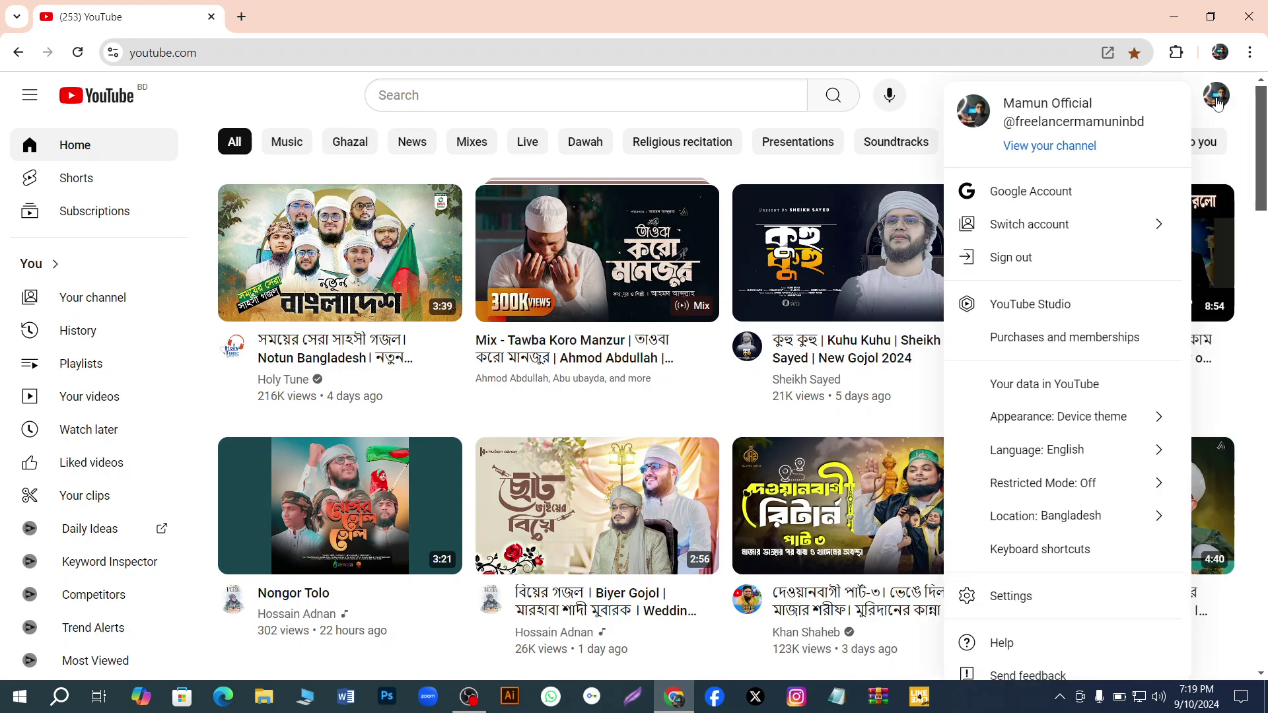
click(1043, 152)
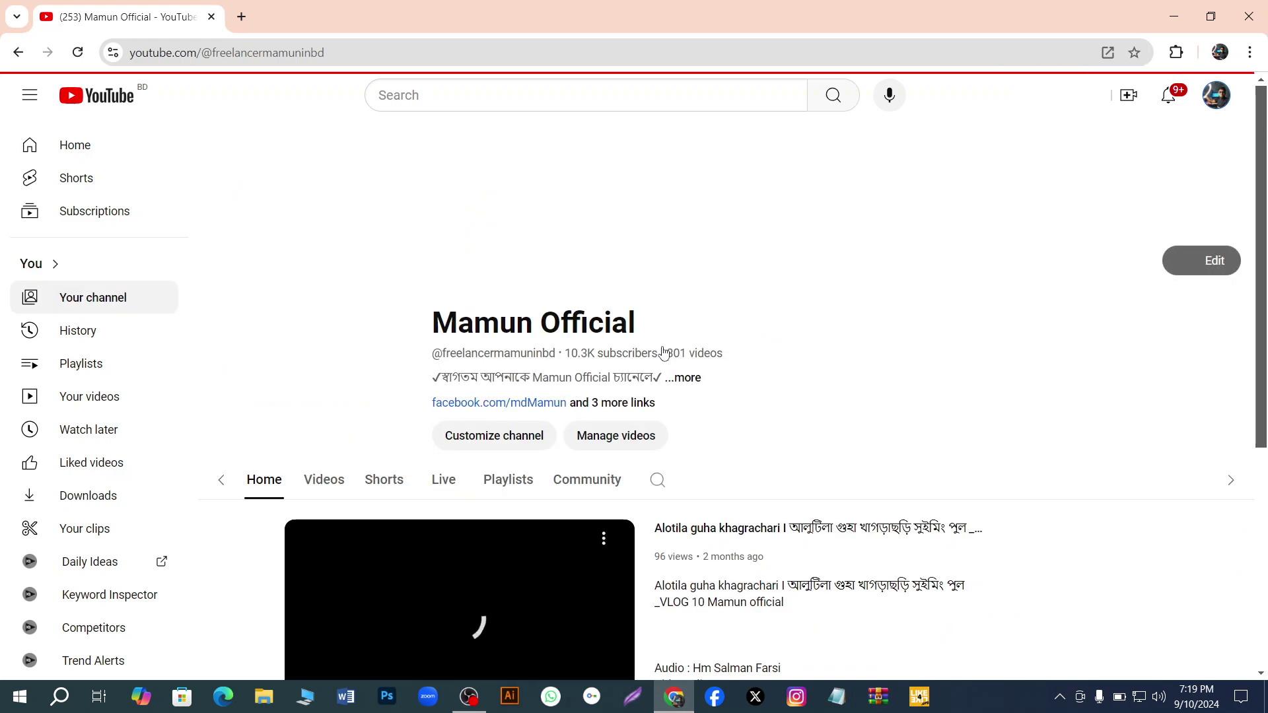
scroll(595, 429, down, 4)
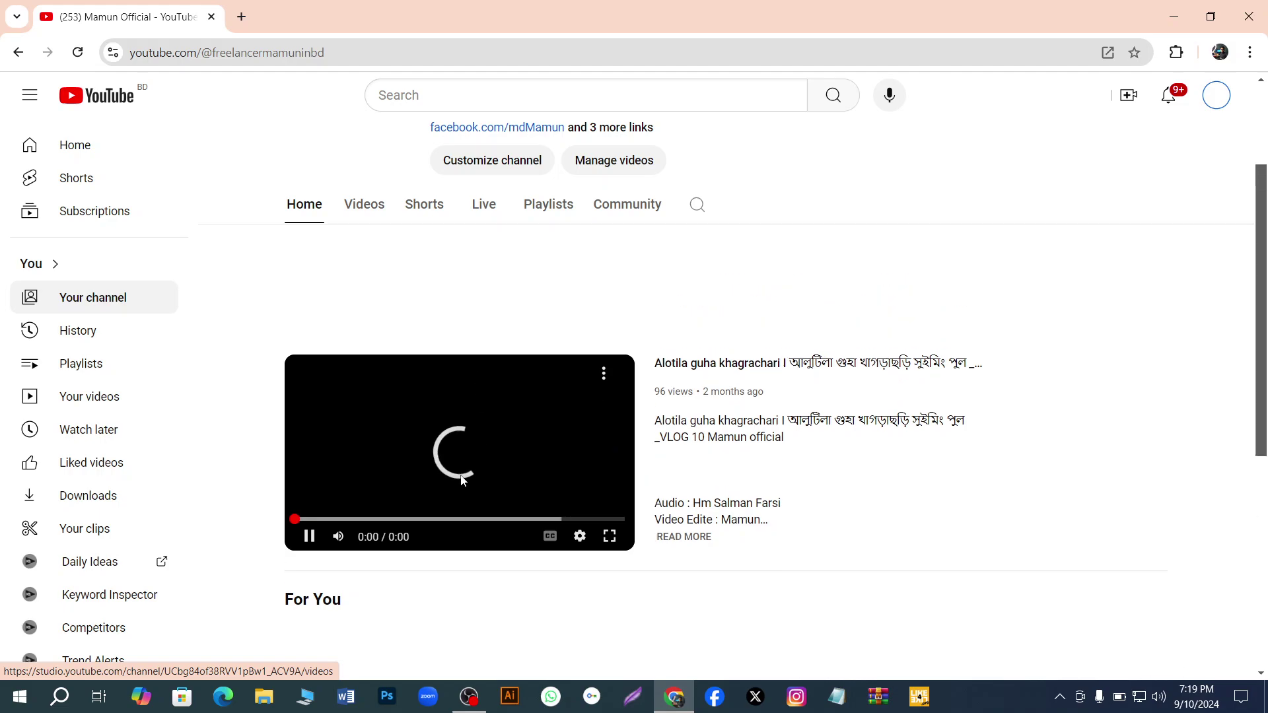
click(309, 537)
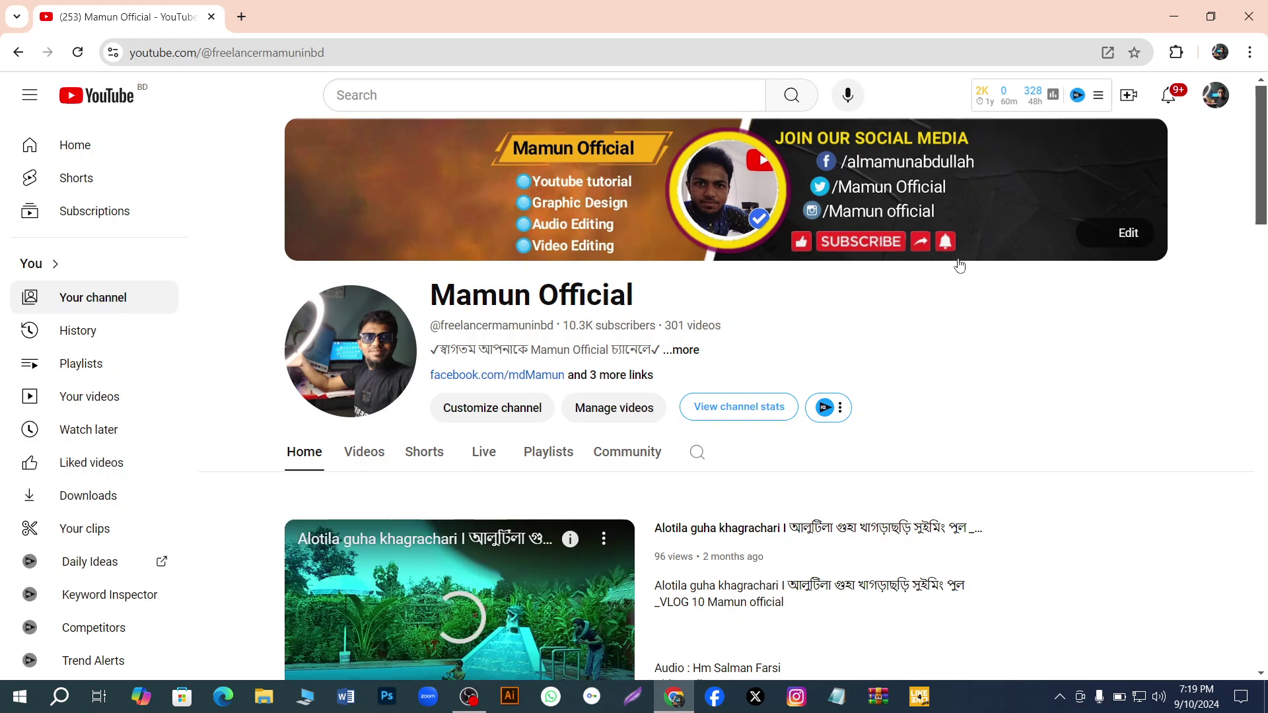
Open the channel's customization page in YouTube Studio and dismiss the notice about the simplified experience
scroll(961, 330, down, 1)
scroll(963, 335, up, 1)
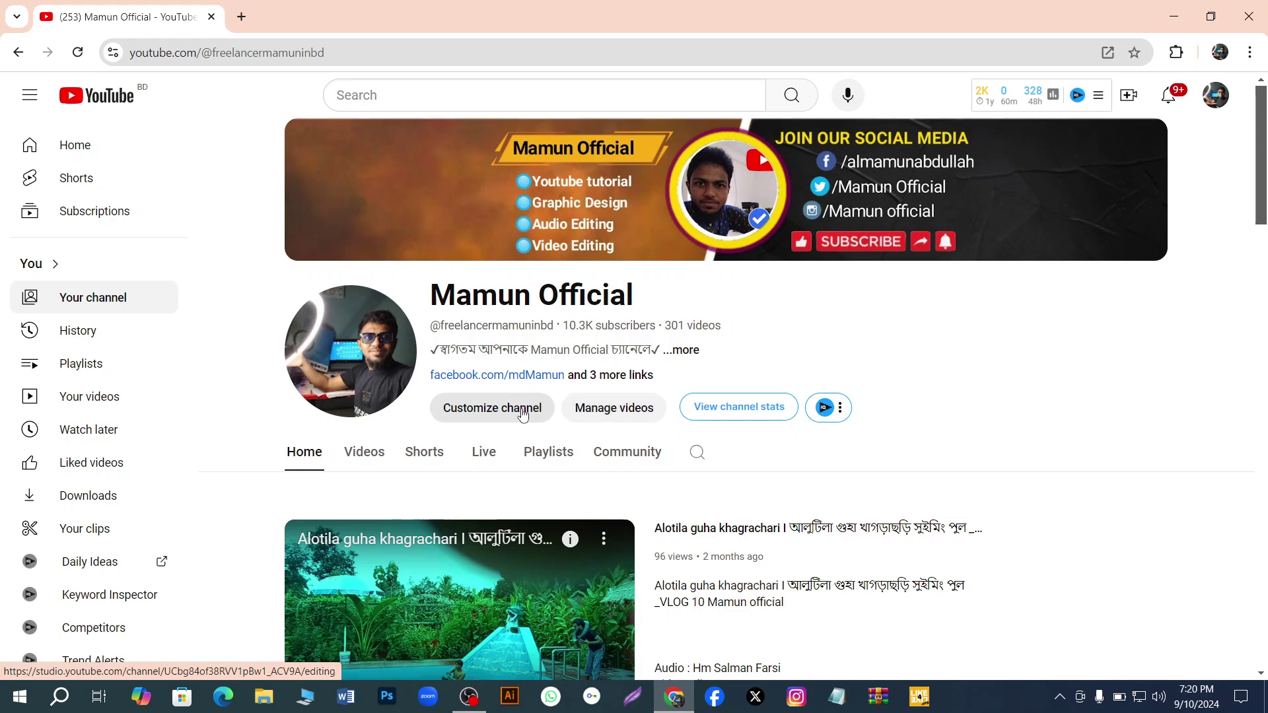
click(478, 418)
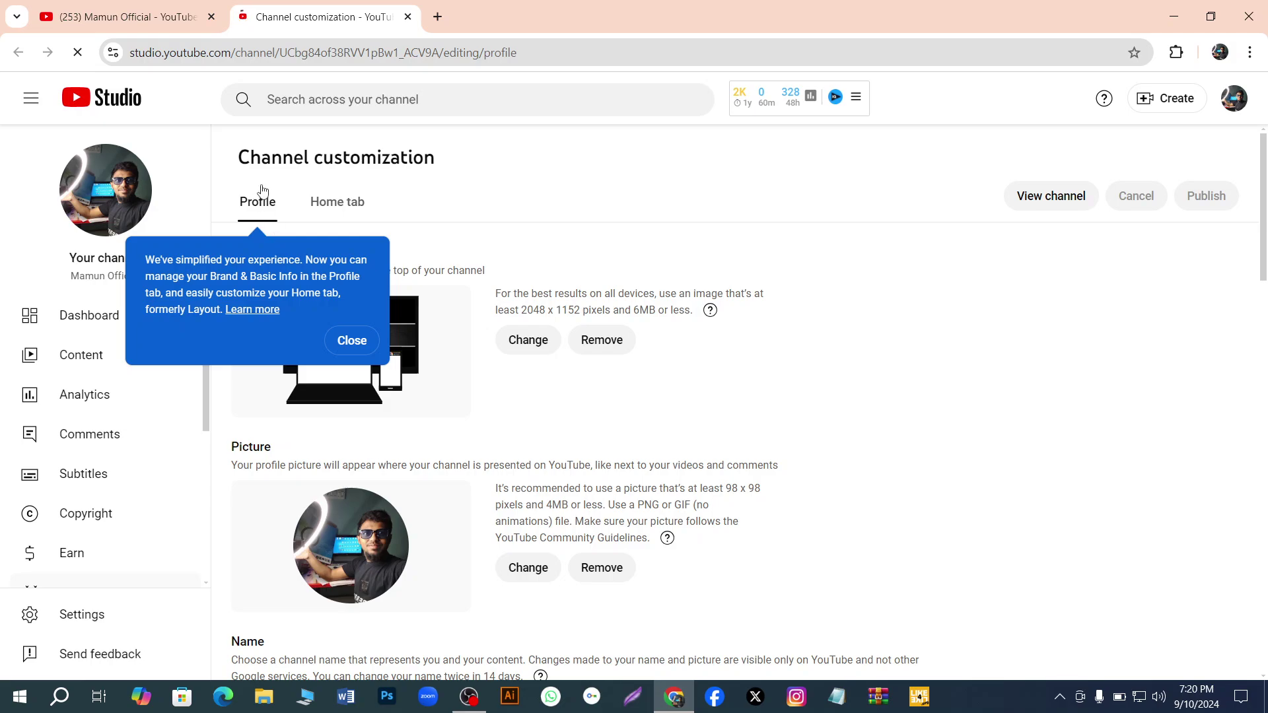
click(350, 342)
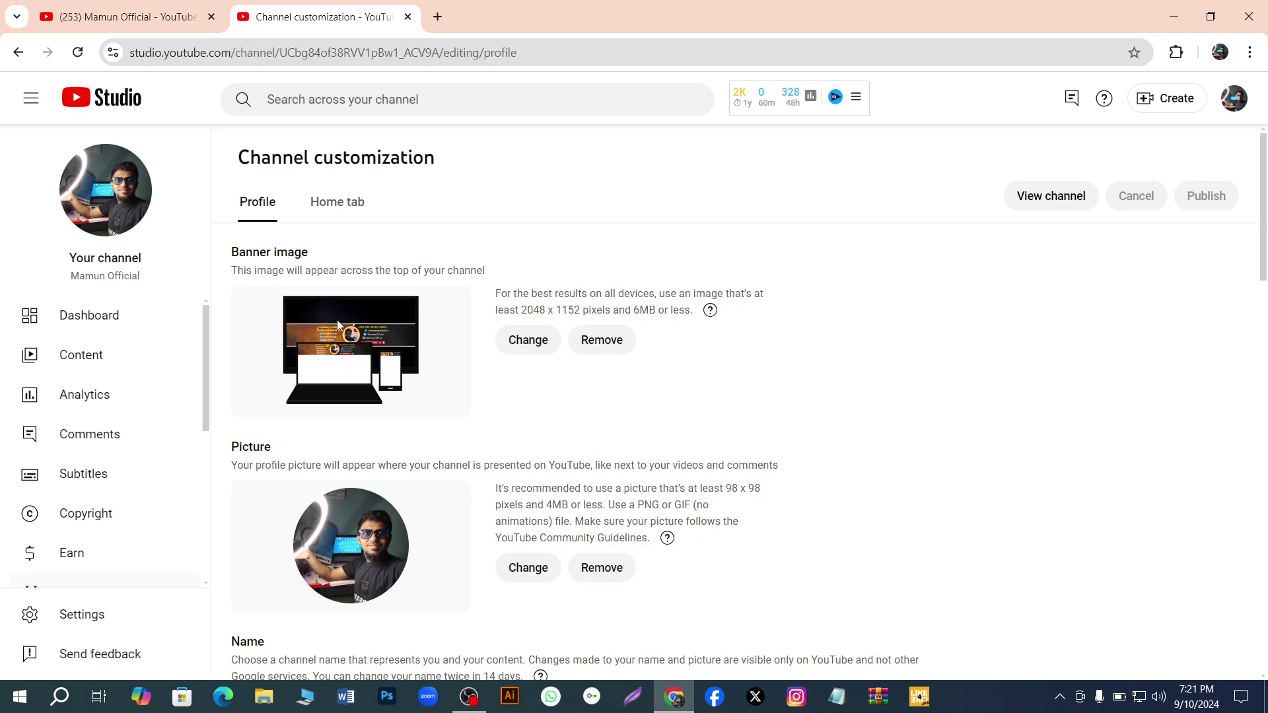
Review the channel's profile settings: banner image, picture, name, handle and description, plus the other Studio sections available
scroll(101, 359, down, 2)
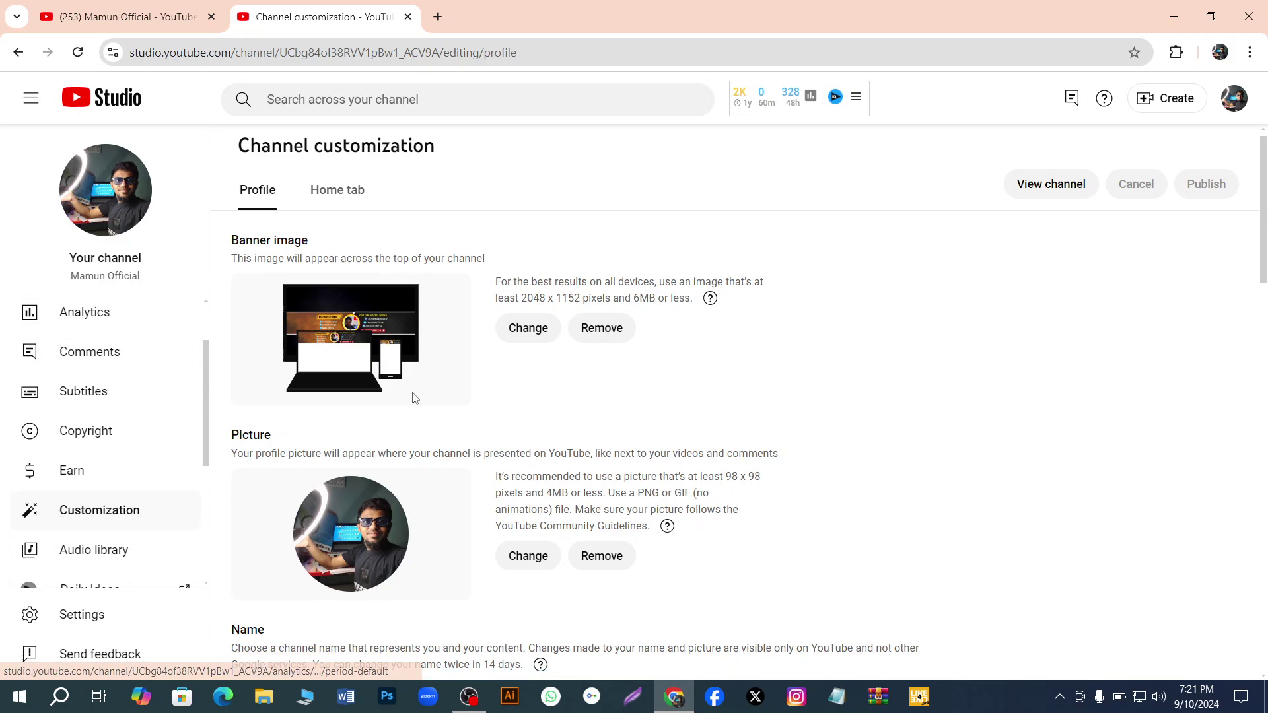
scroll(509, 442, down, 3)
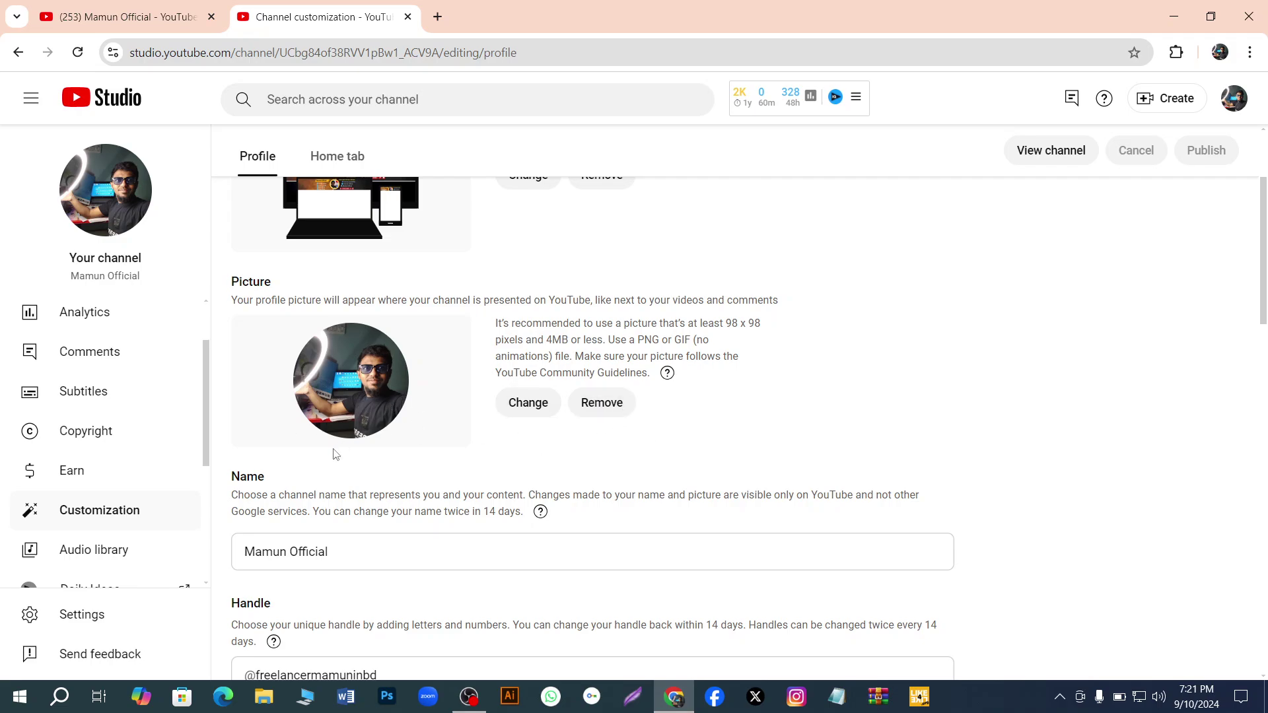
scroll(335, 454, down, 1)
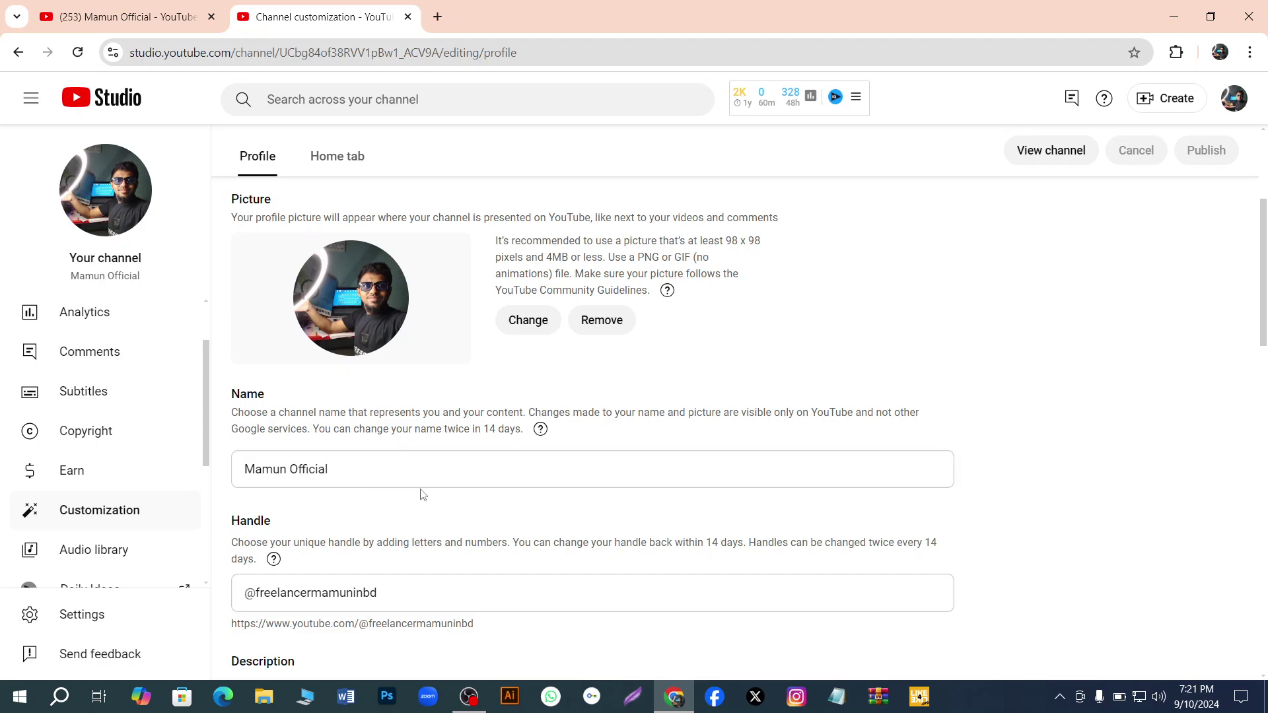
scroll(421, 467, down, 2)
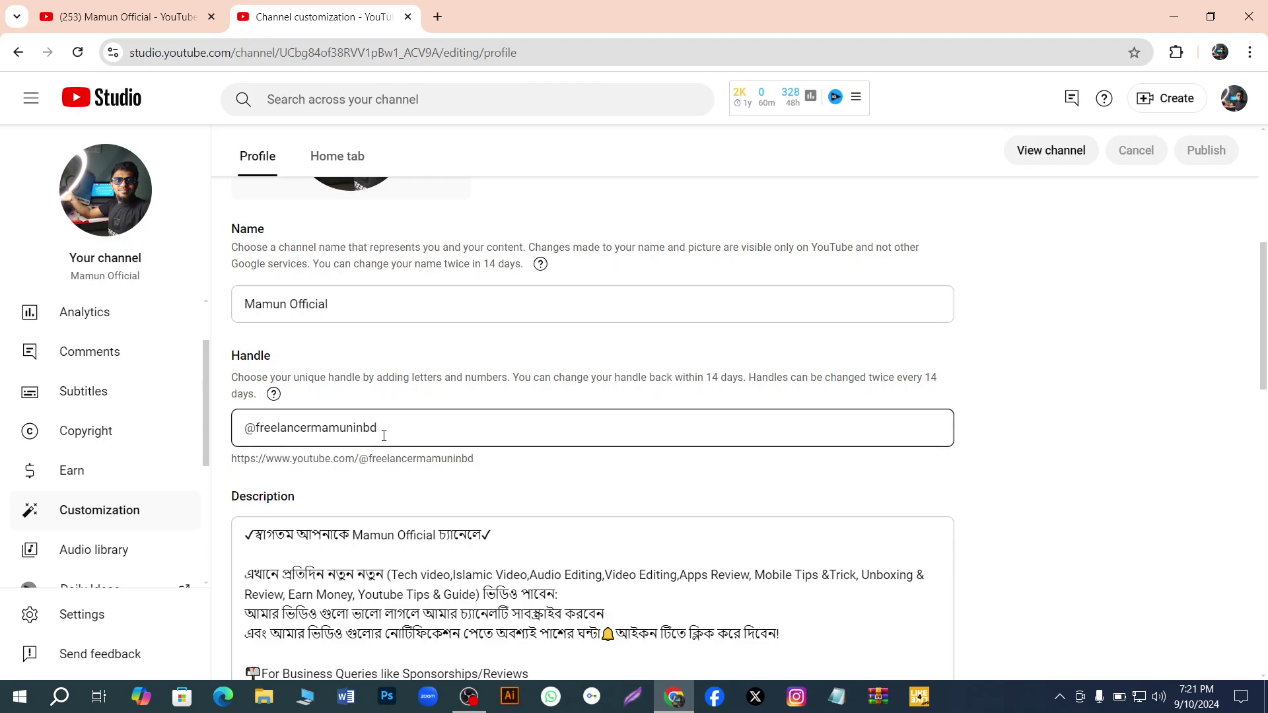
scroll(312, 494, down, 2)
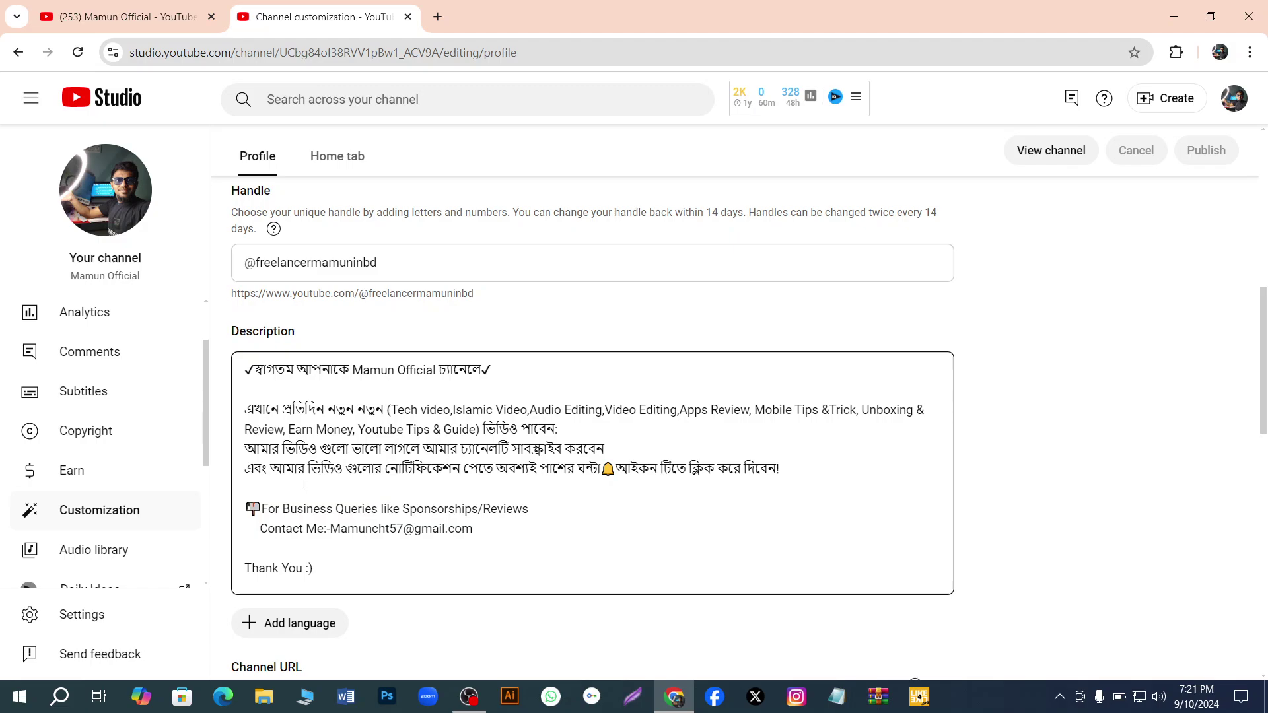
scroll(304, 484, down, 1)
scroll(311, 482, up, 5)
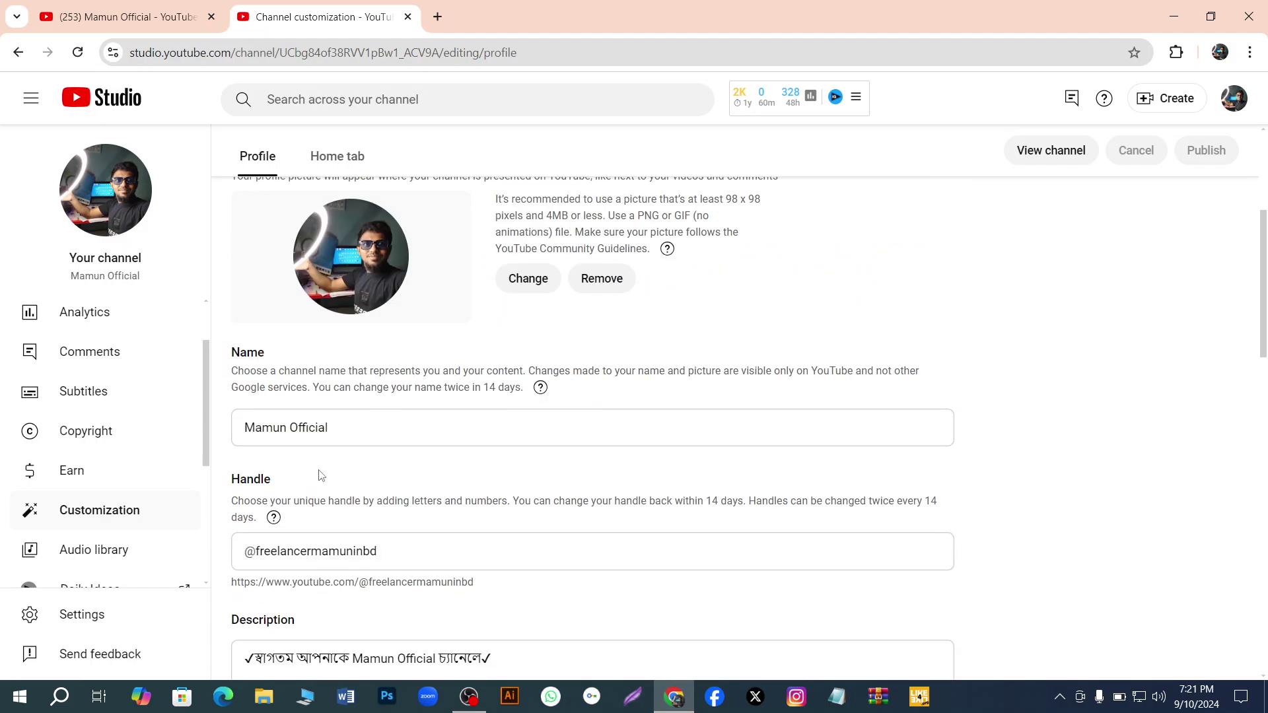
scroll(321, 475, up, 4)
scroll(112, 423, down, 4)
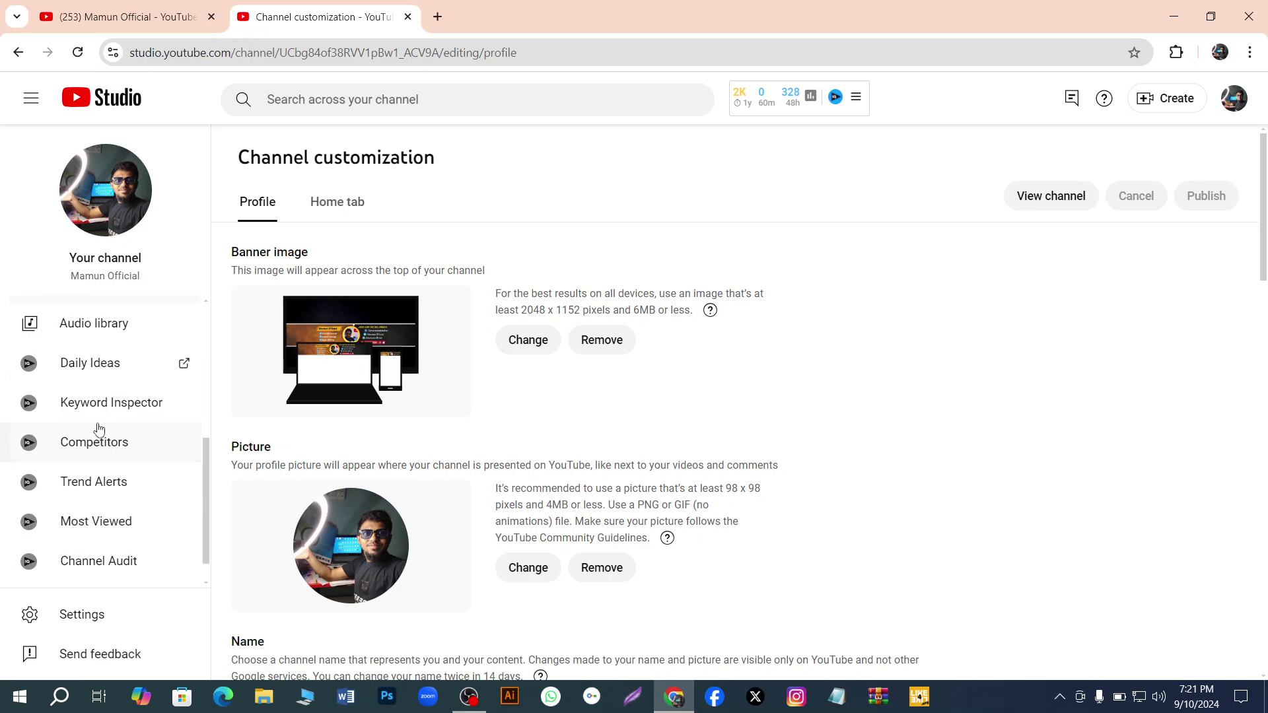
scroll(122, 433, up, 5)
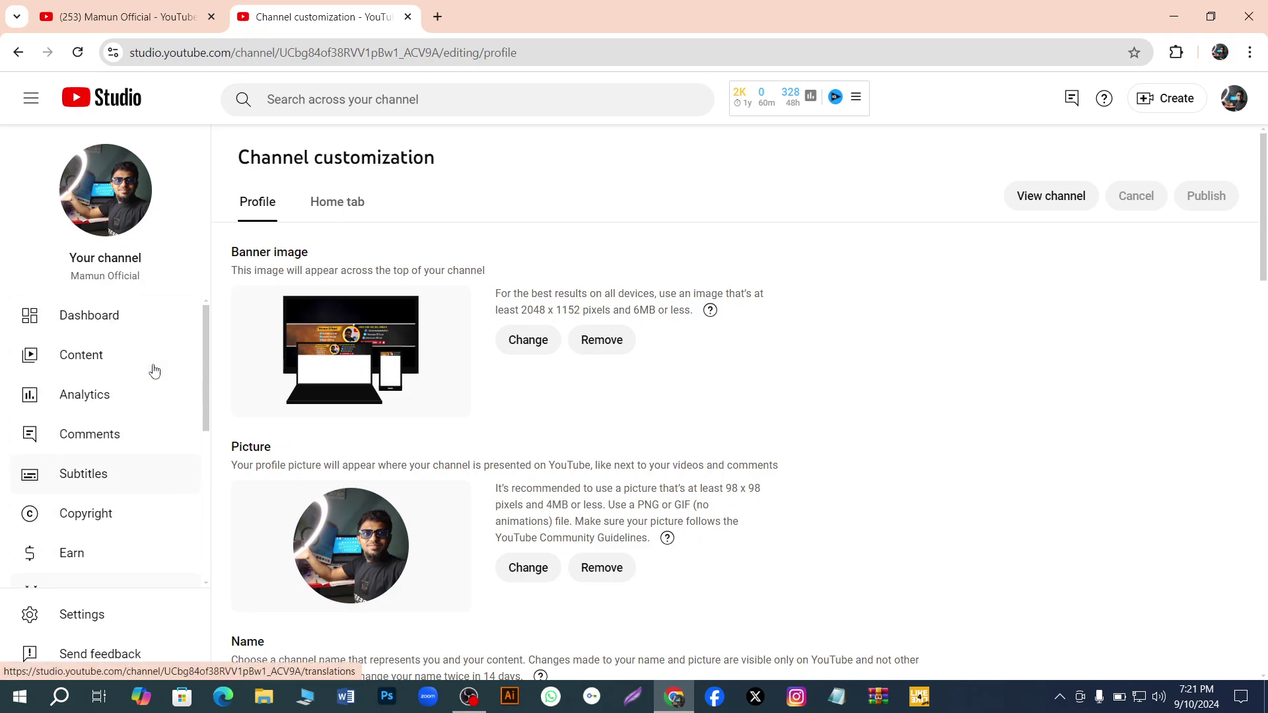
Open the channel's Home tab customization and examine the layout, including the channel trailer and featured video
click(342, 206)
scroll(868, 377, down, 1)
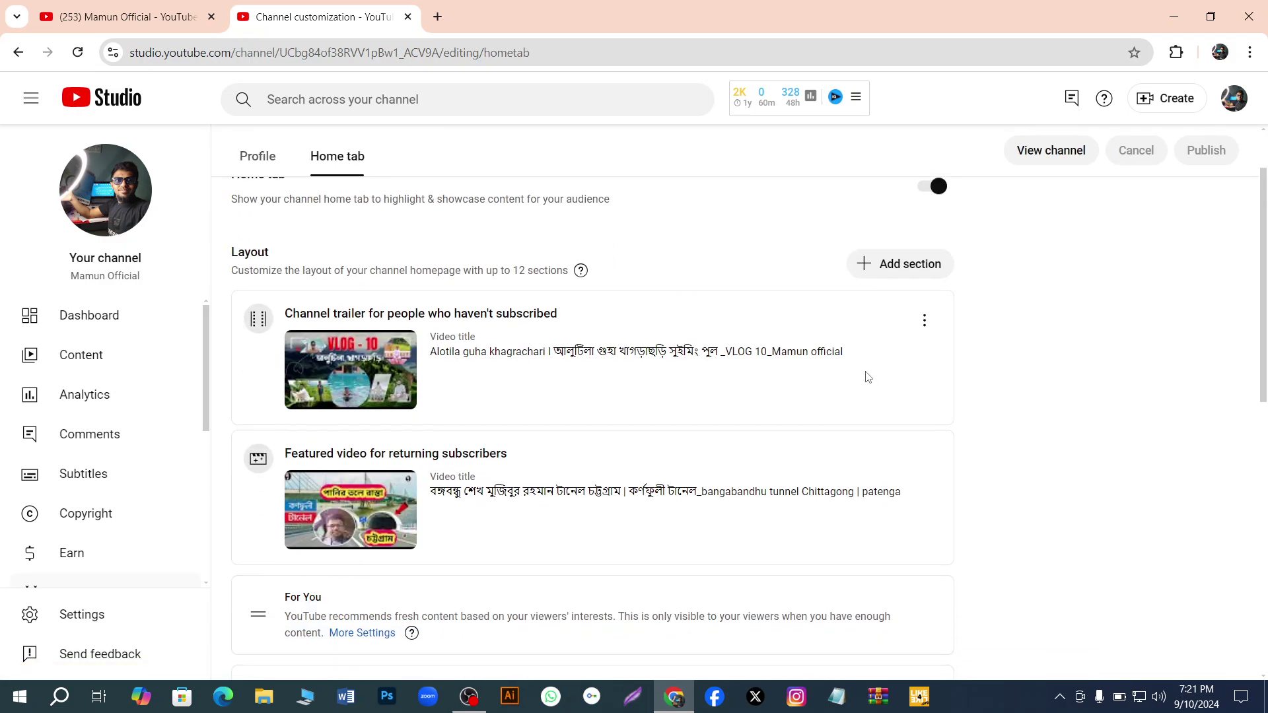
scroll(865, 373, up, 2)
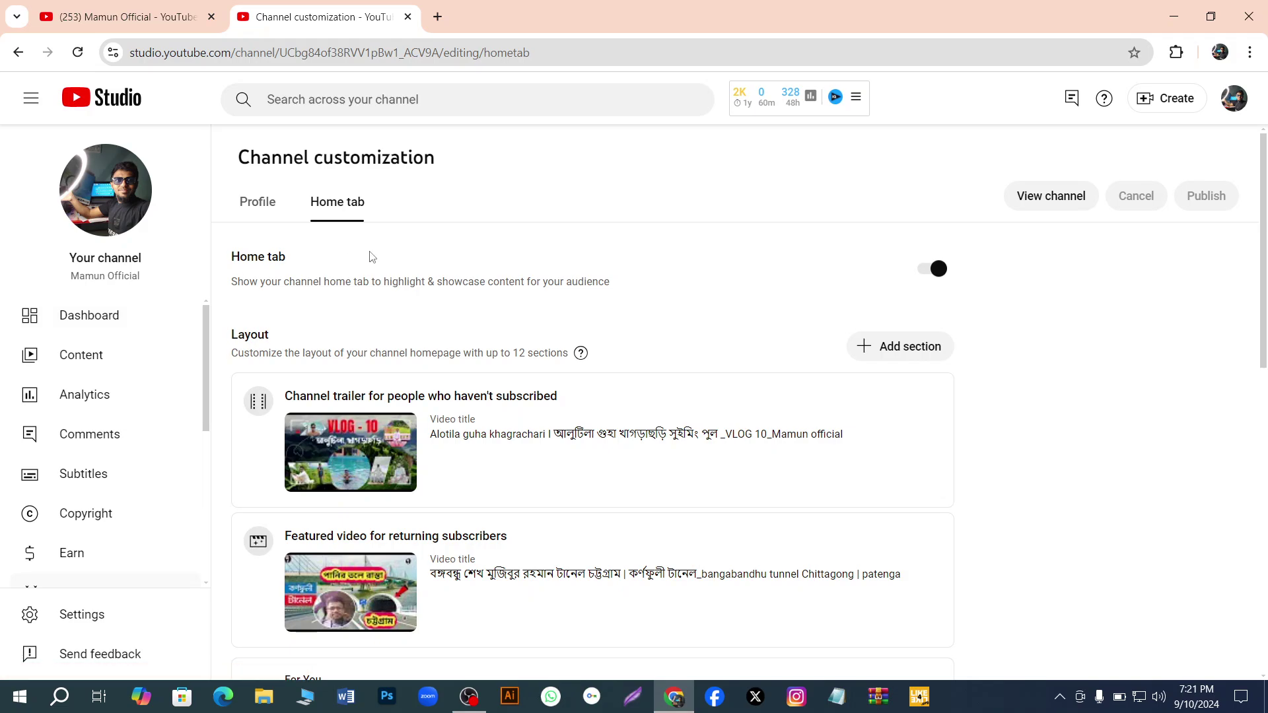
scroll(330, 426, down, 2)
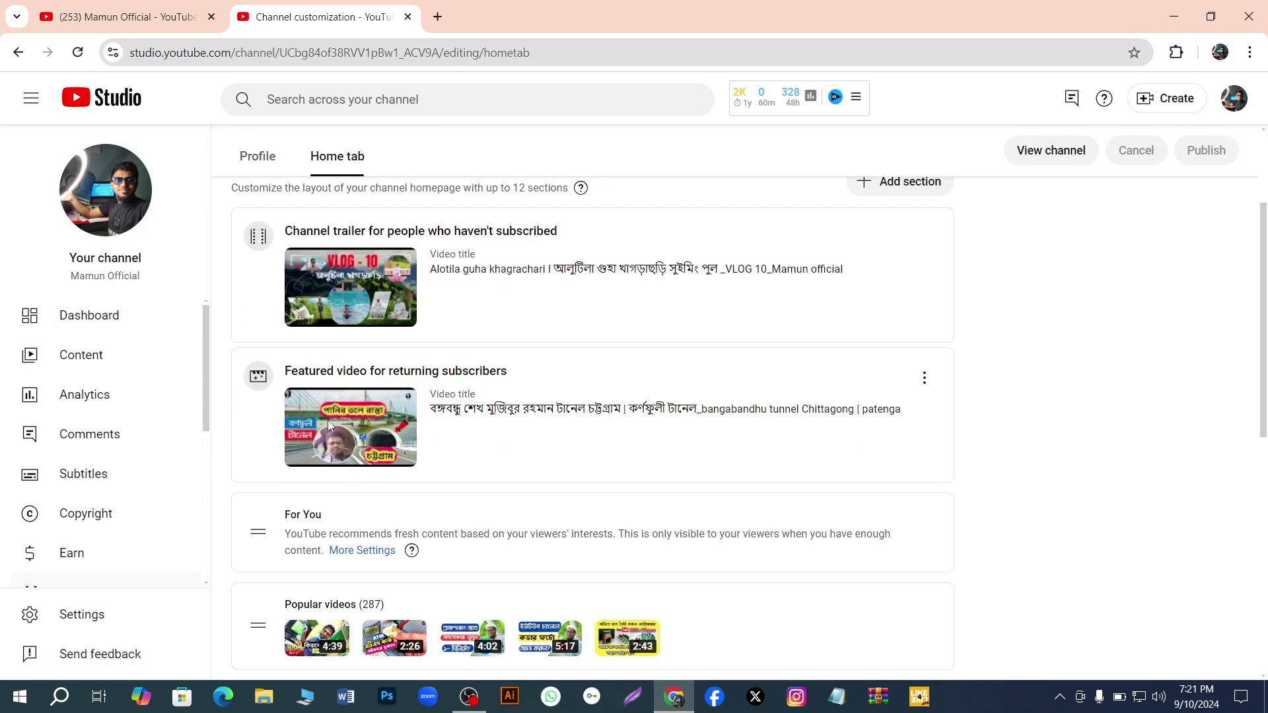
scroll(276, 270, down, 2)
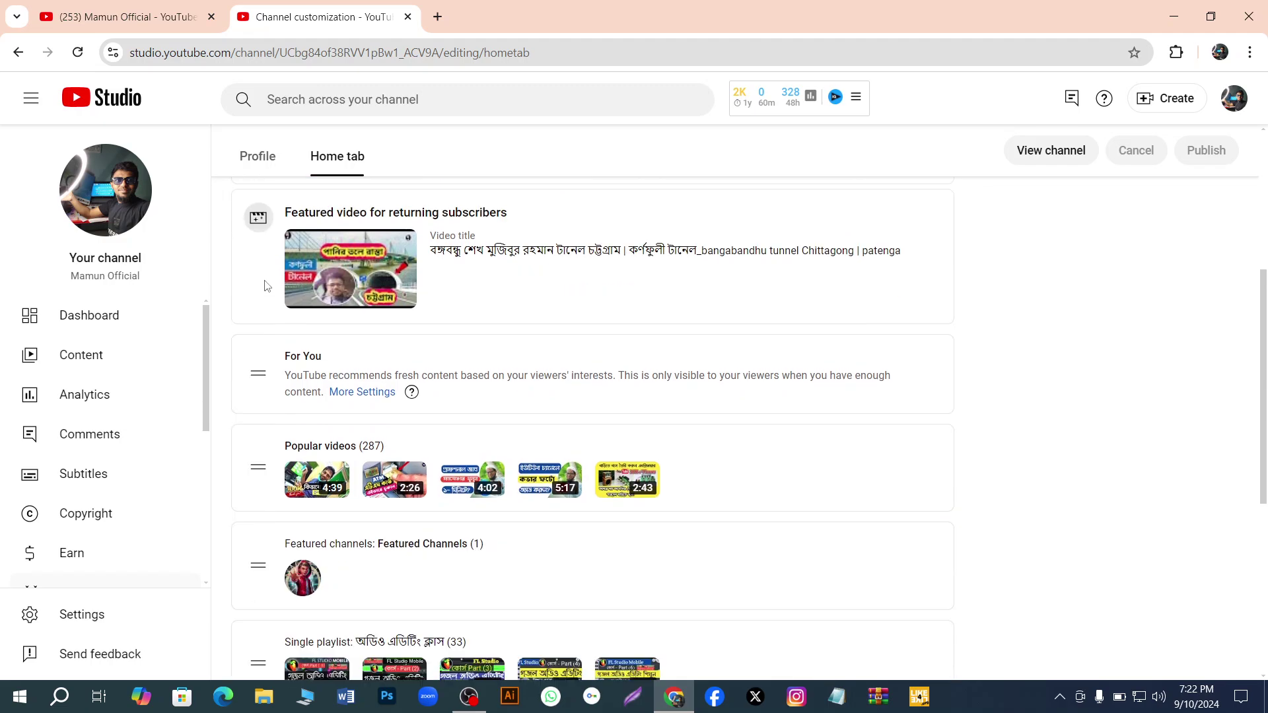
scroll(265, 284, up, 4)
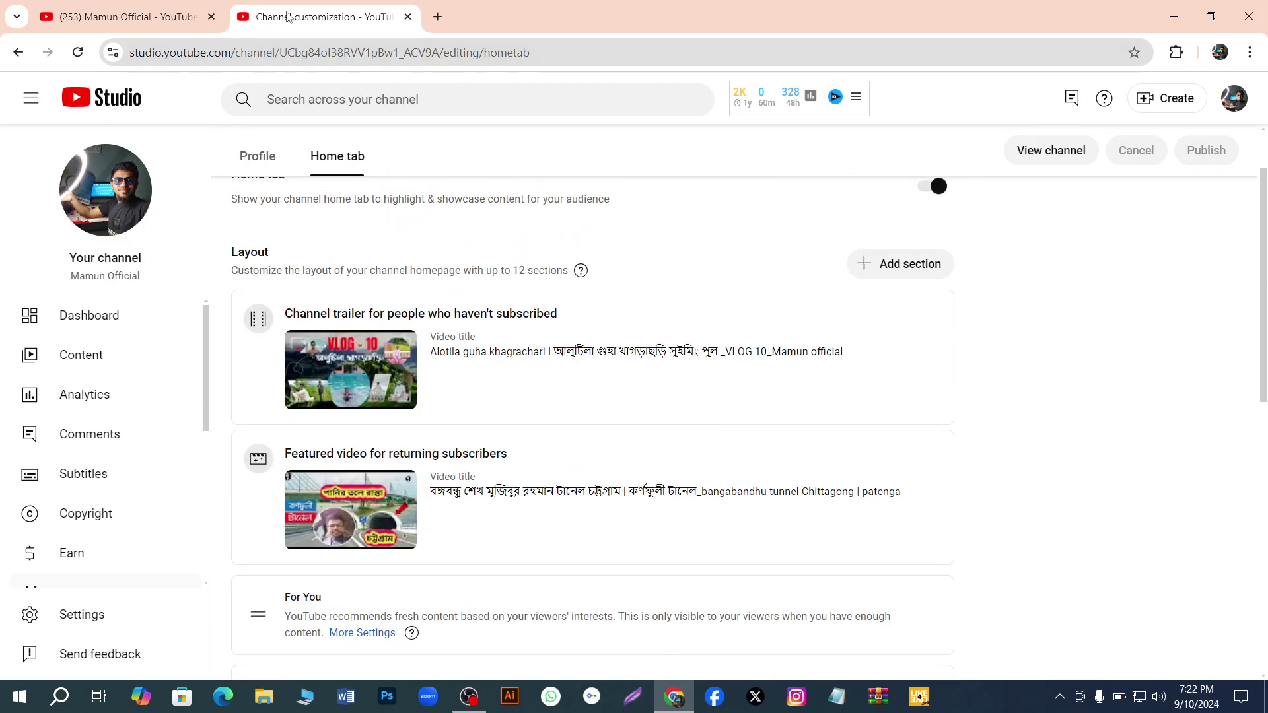
Check how the channel trailer is presented on the channel's public page
click(126, 17)
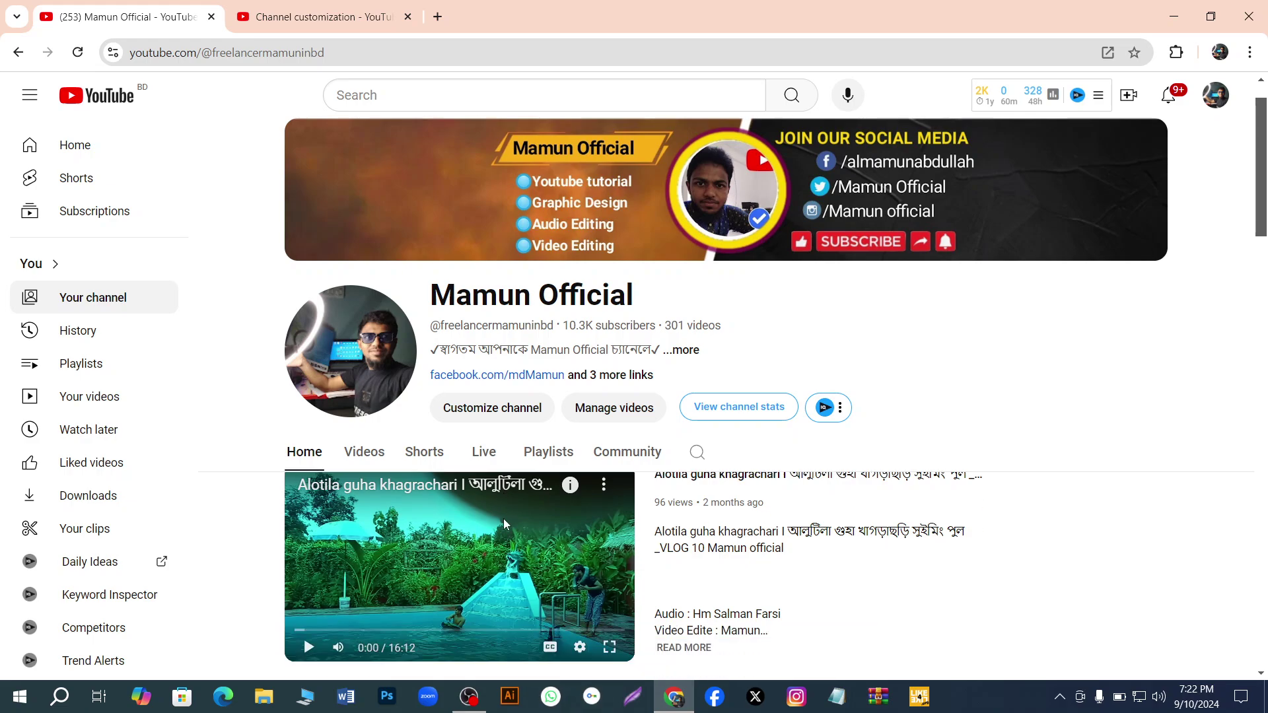
scroll(503, 518, down, 1)
scroll(488, 515, up, 1)
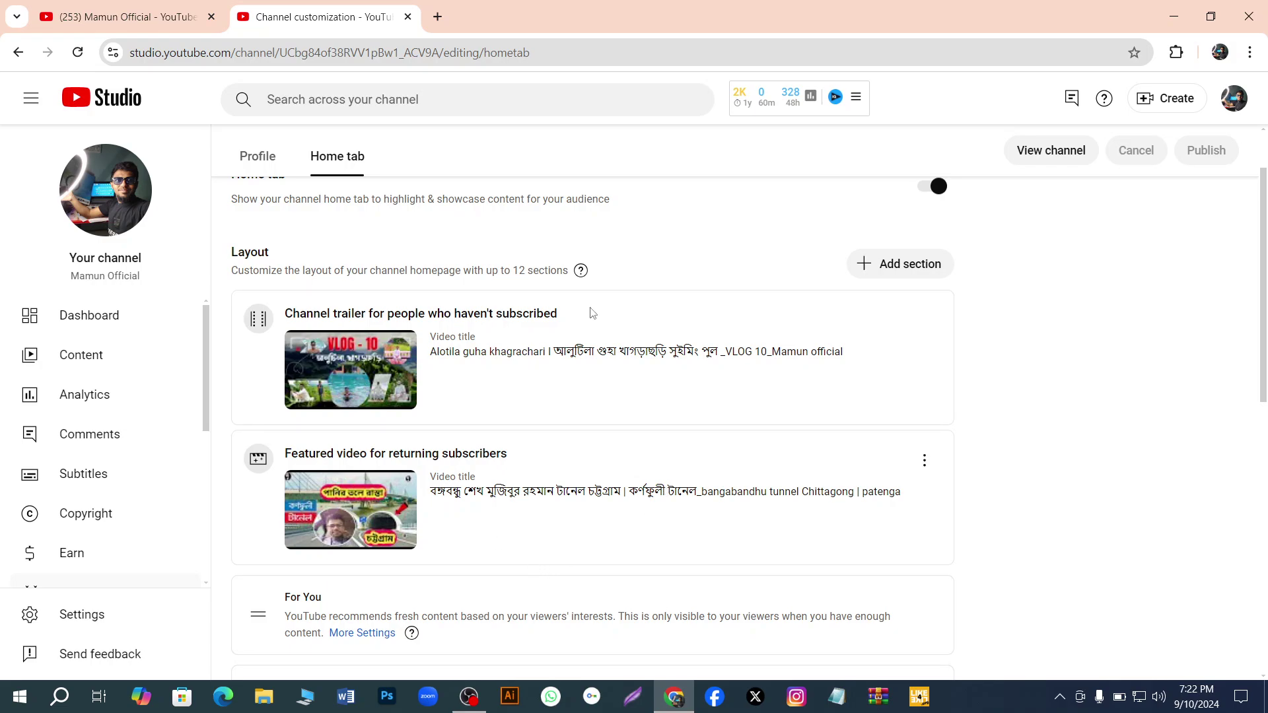
Return to the channel's Home tab customization and review the remaining layout sections down to Short videos
scroll(286, 525, down, 4)
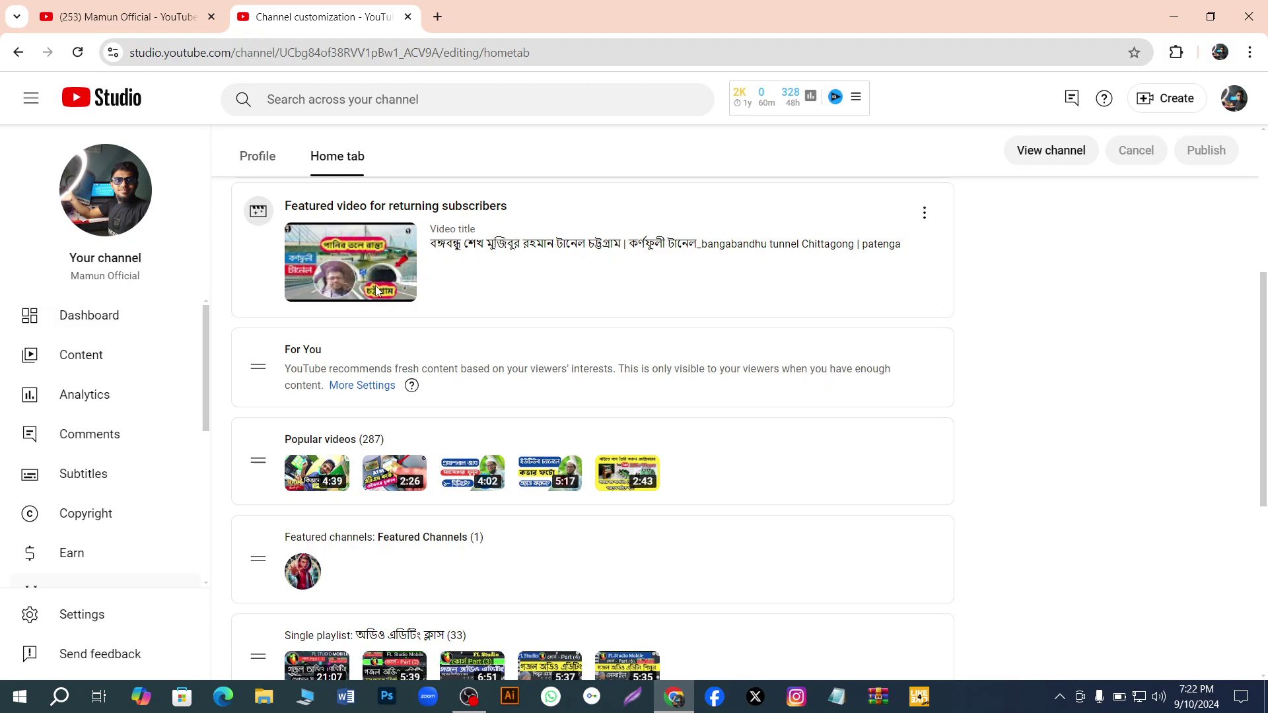
scroll(376, 291, down, 3)
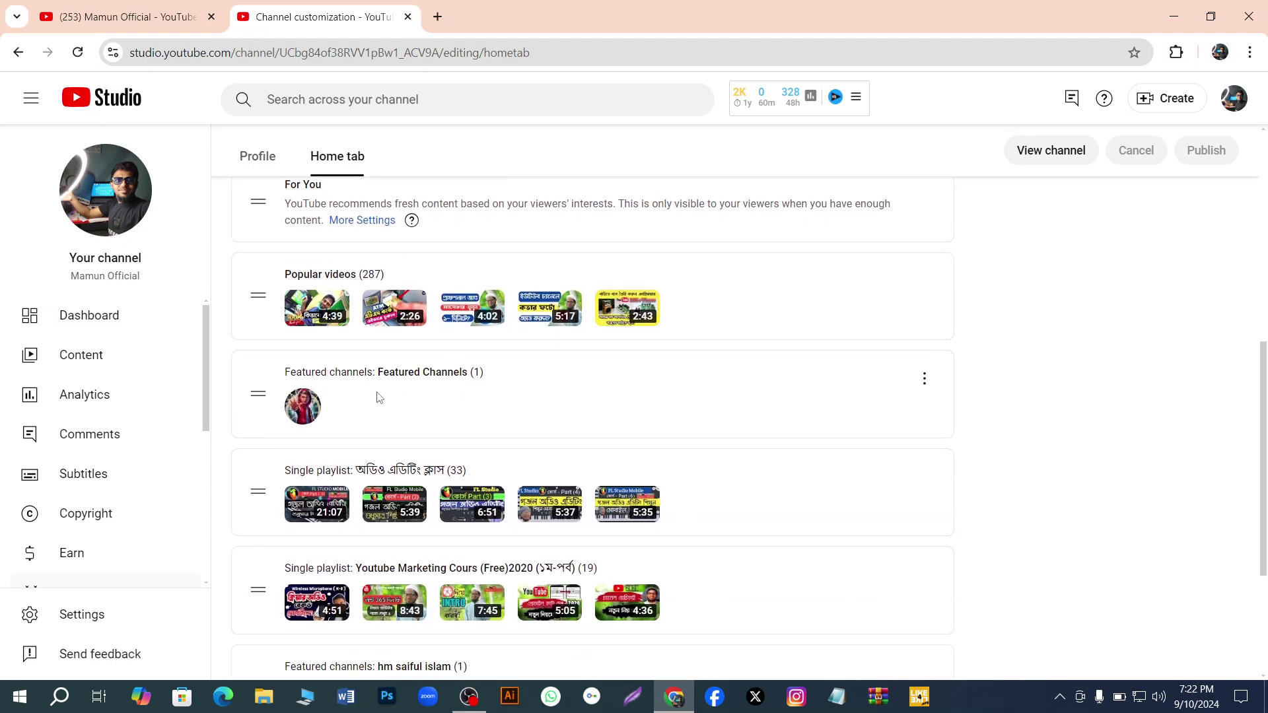
scroll(379, 397, down, 3)
scroll(407, 350, down, 1)
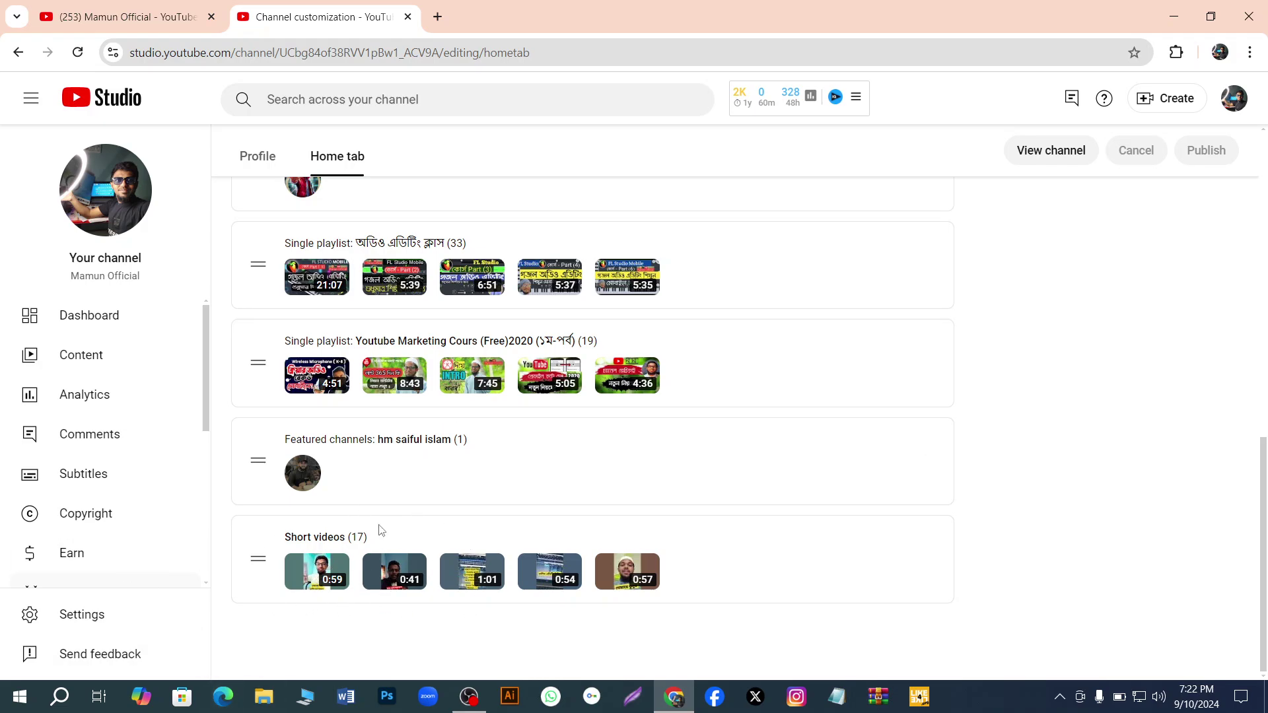
scroll(316, 482, up, 1)
scroll(315, 482, up, 10)
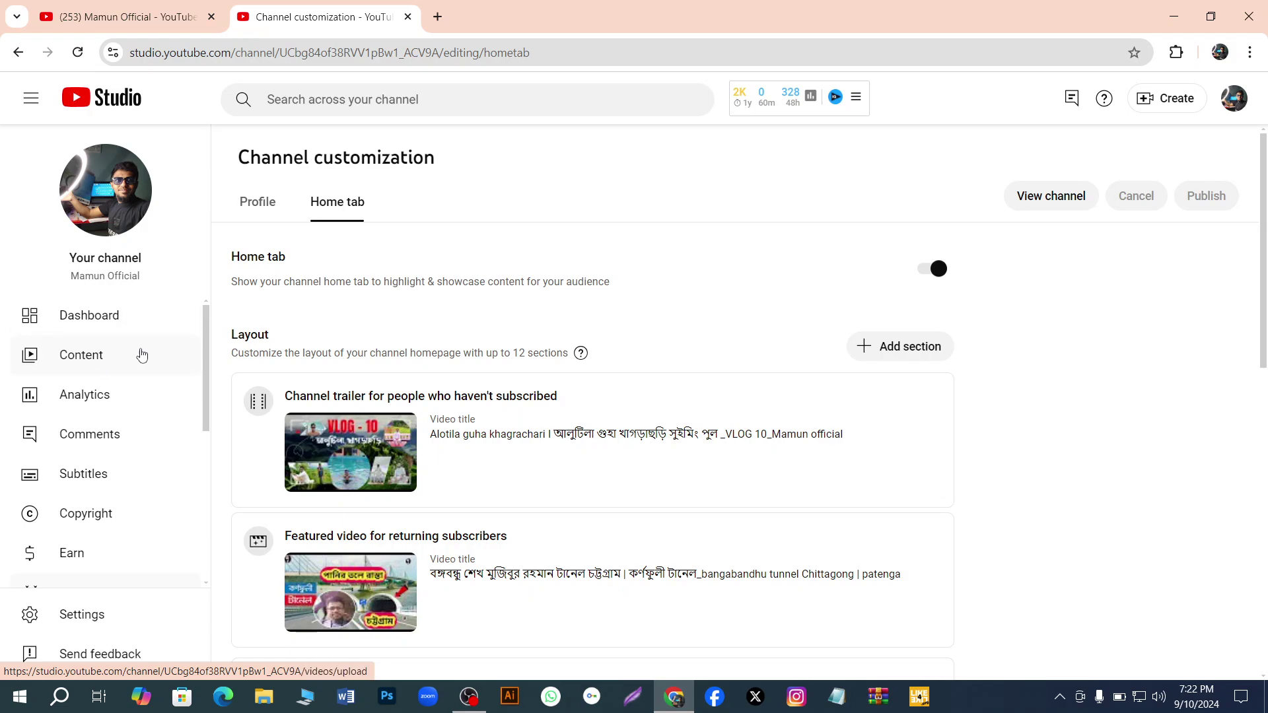
Open the basic channel information in Studio's settings and set the country of residence to Bangladesh
scroll(93, 513, down, 1)
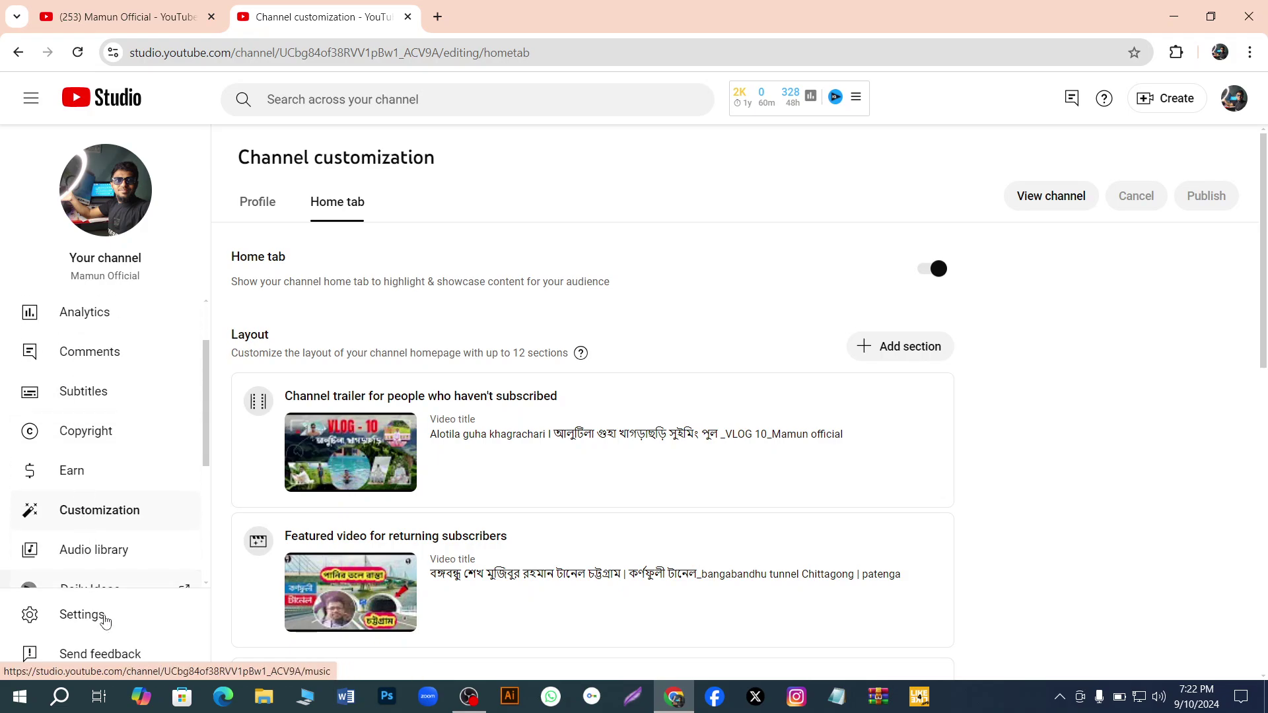
click(87, 626)
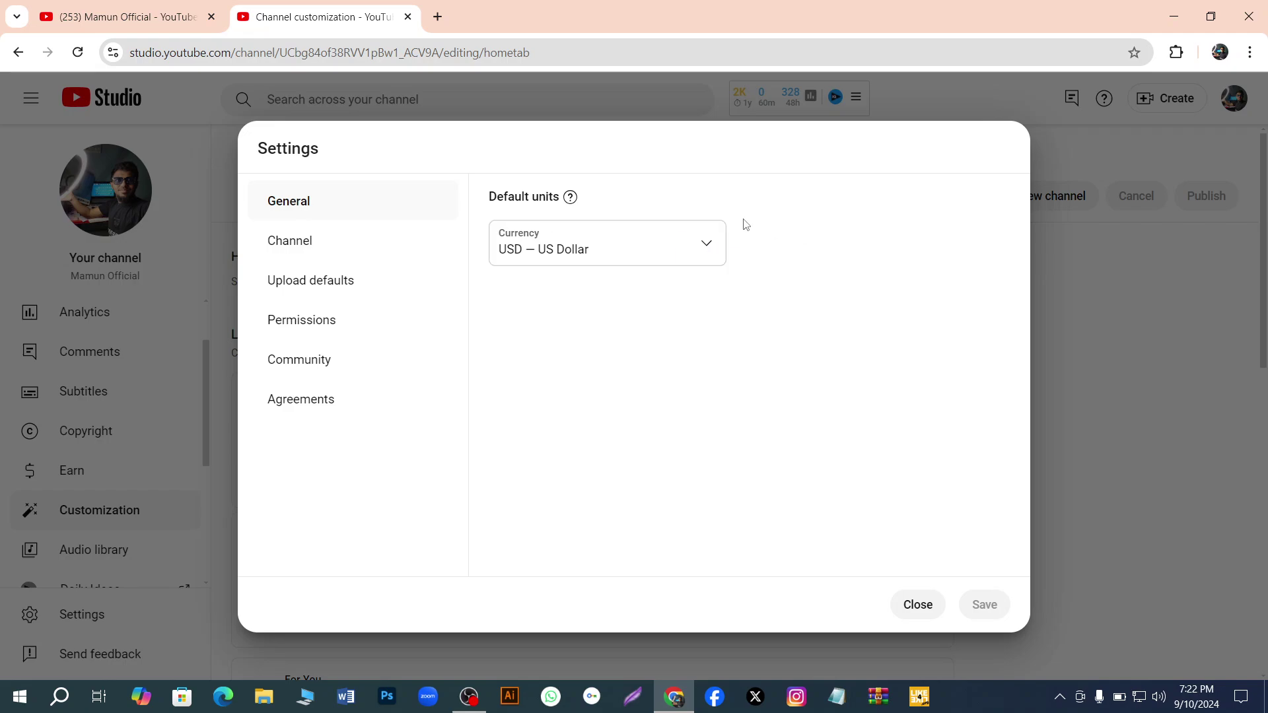
click(308, 249)
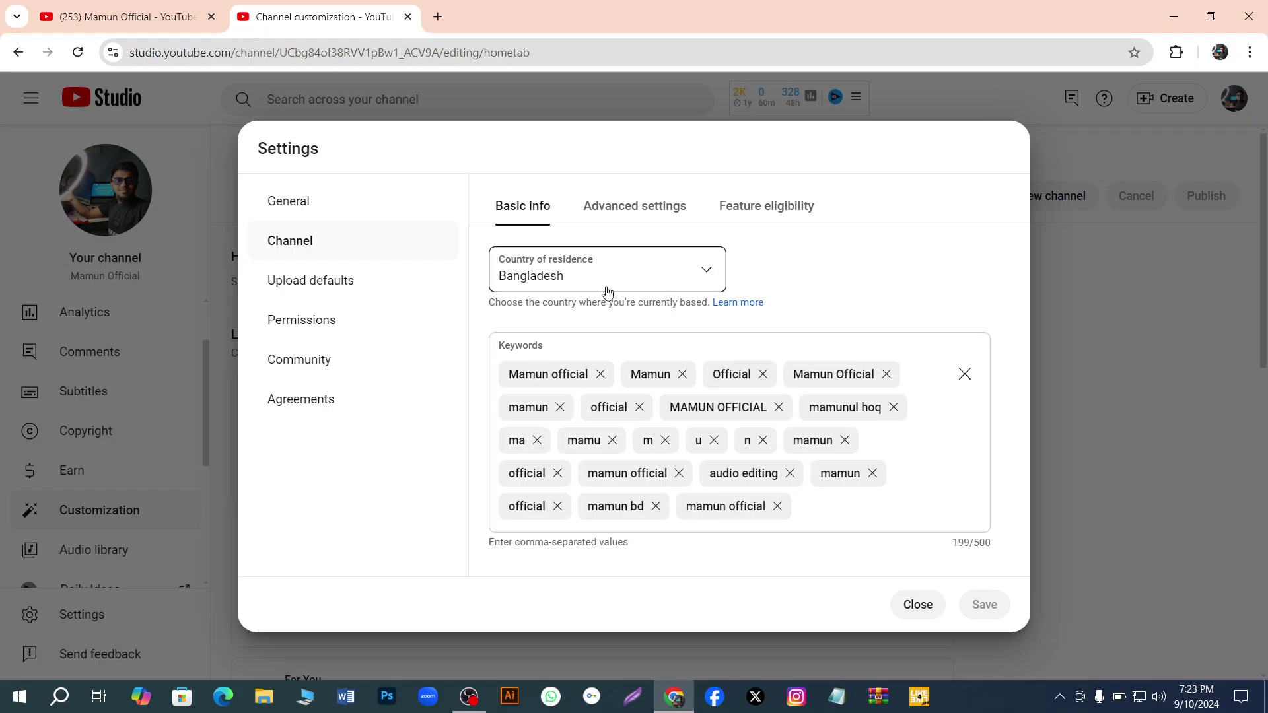
click(707, 274)
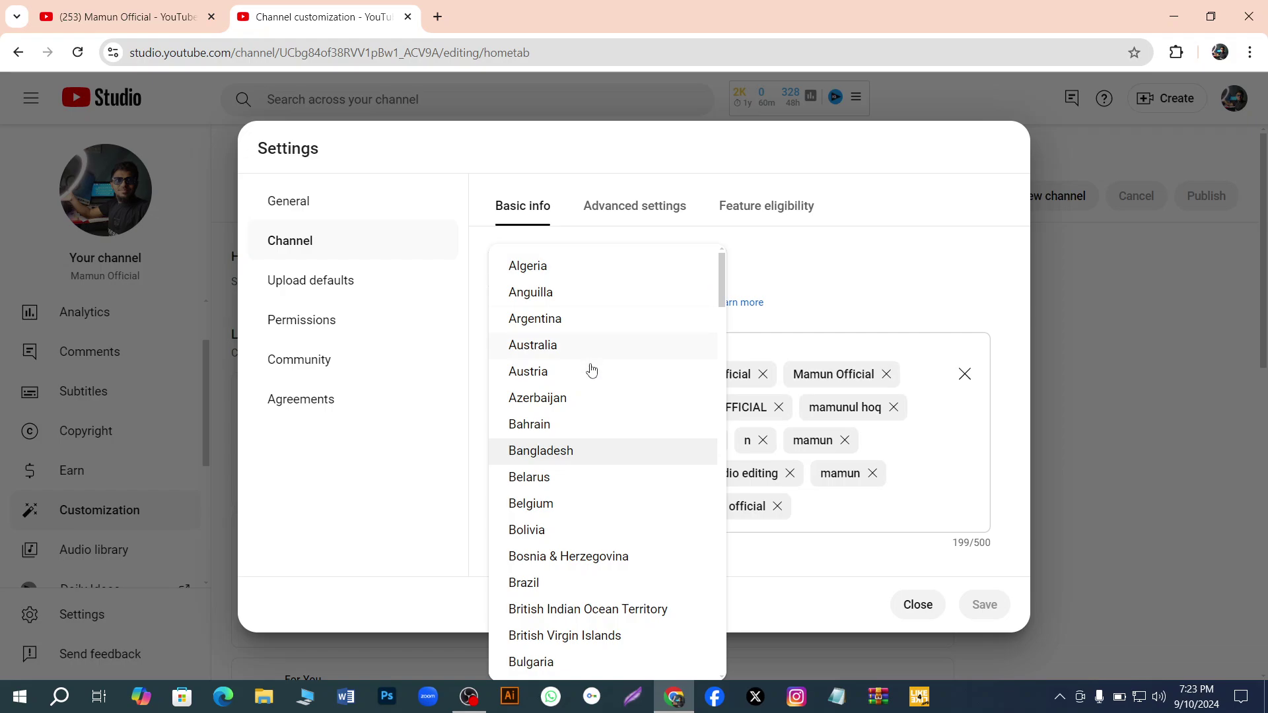
scroll(595, 396, down, 9)
scroll(608, 449, up, 10)
click(558, 454)
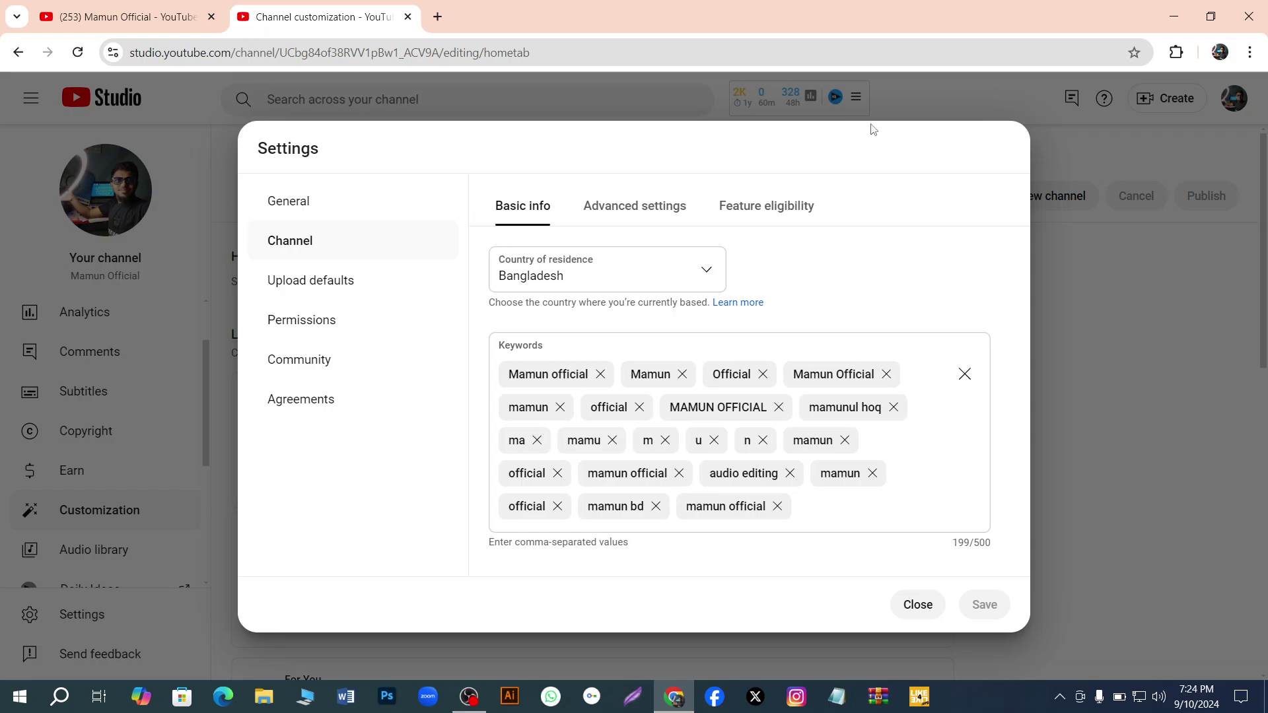
Review the channel's advanced settings, from the made-for-kids audience choice through Google Ads linking, captions, advertisements and clips
click(647, 207)
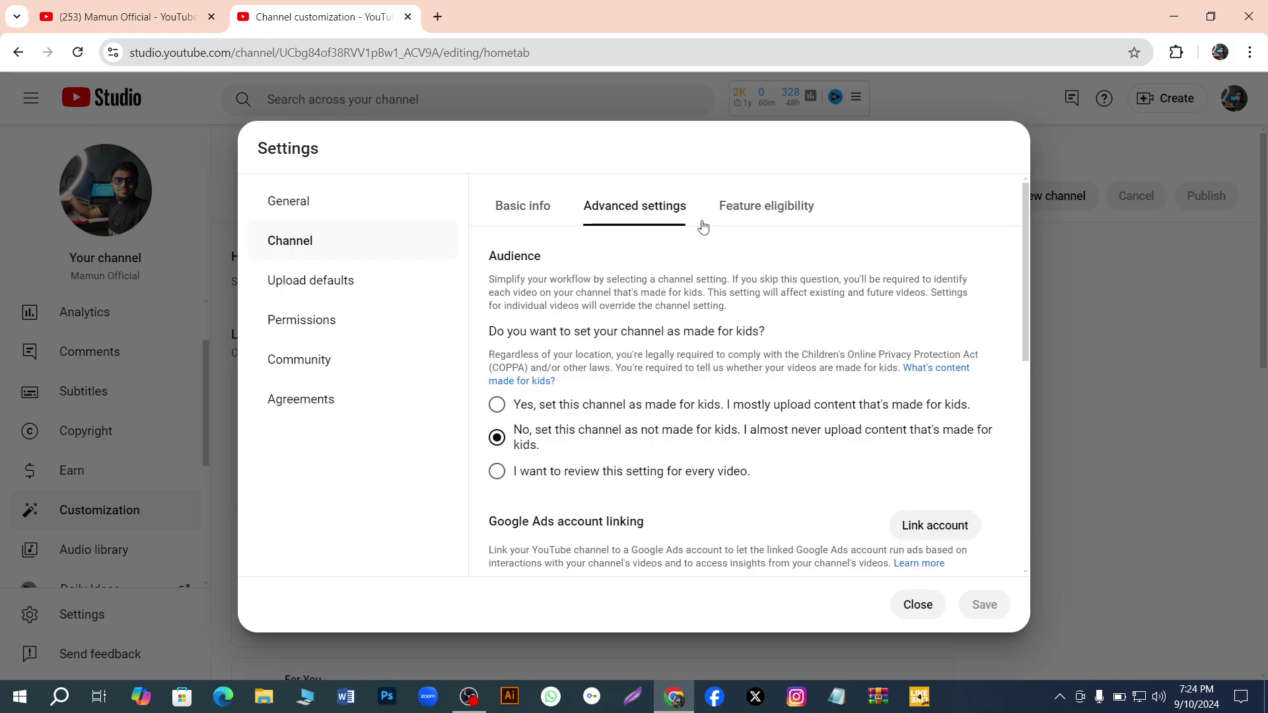
scroll(551, 406, down, 1)
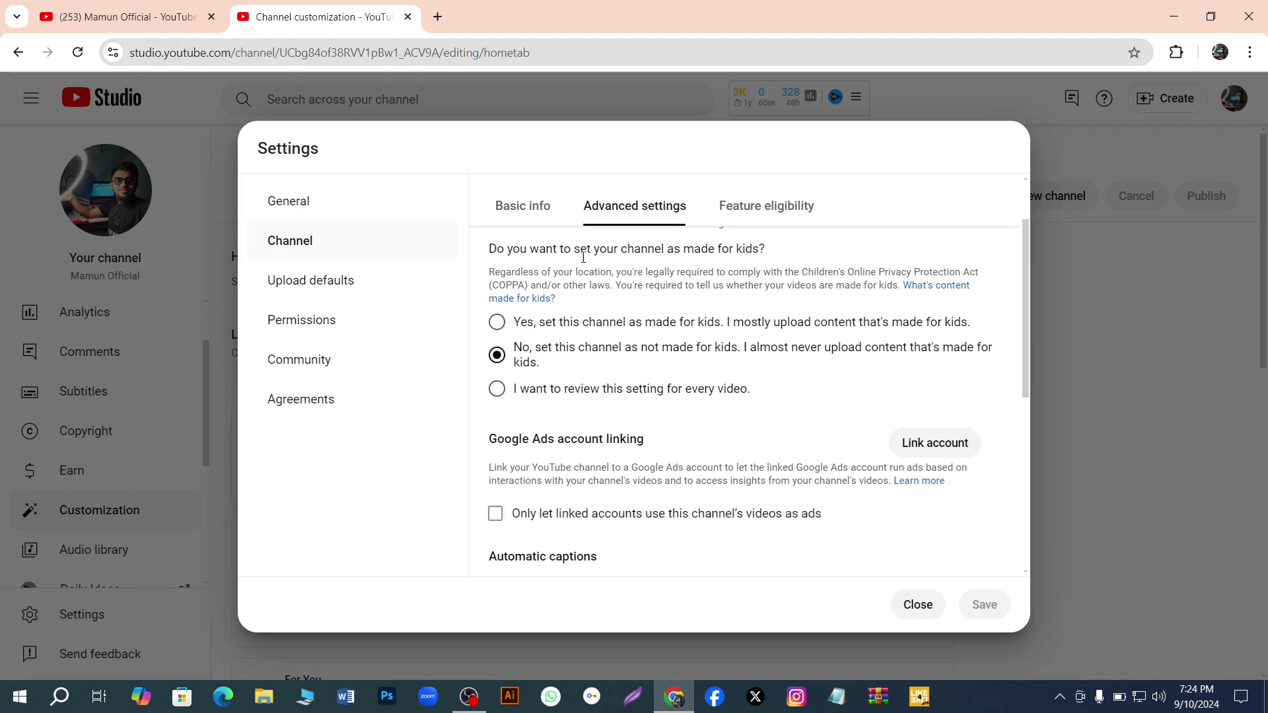
scroll(576, 353, up, 1)
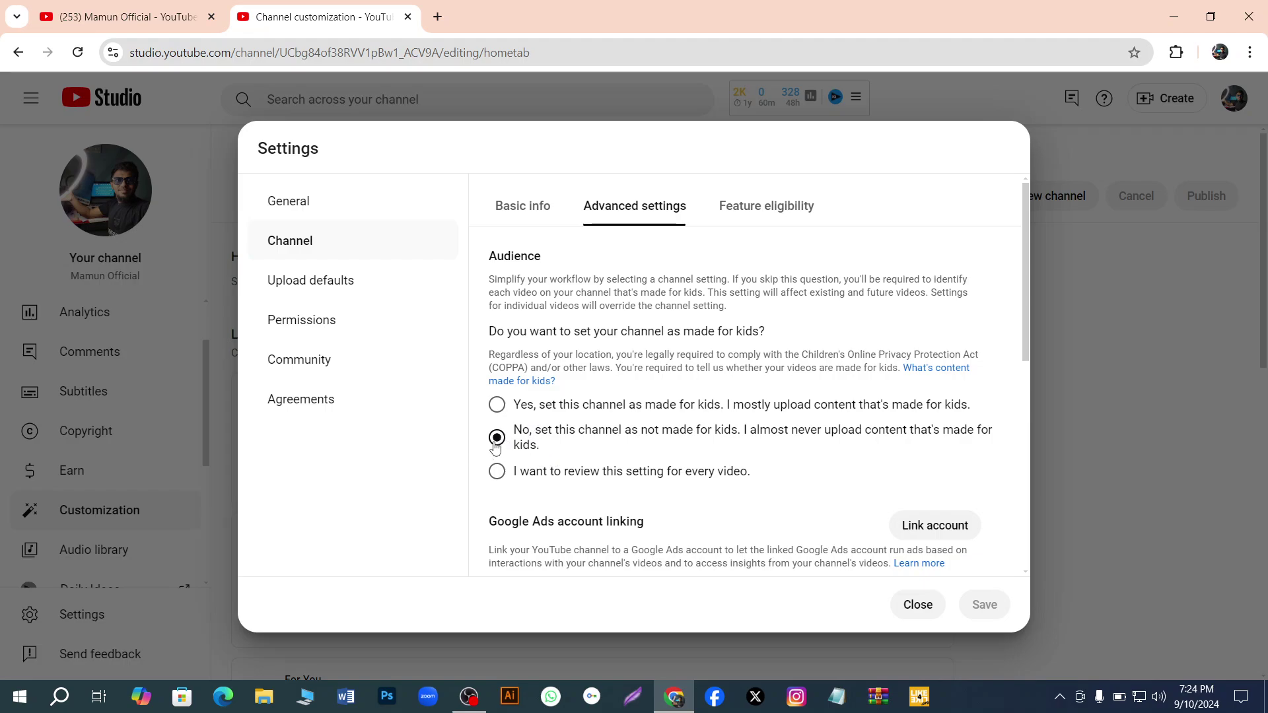
scroll(628, 377, down, 7)
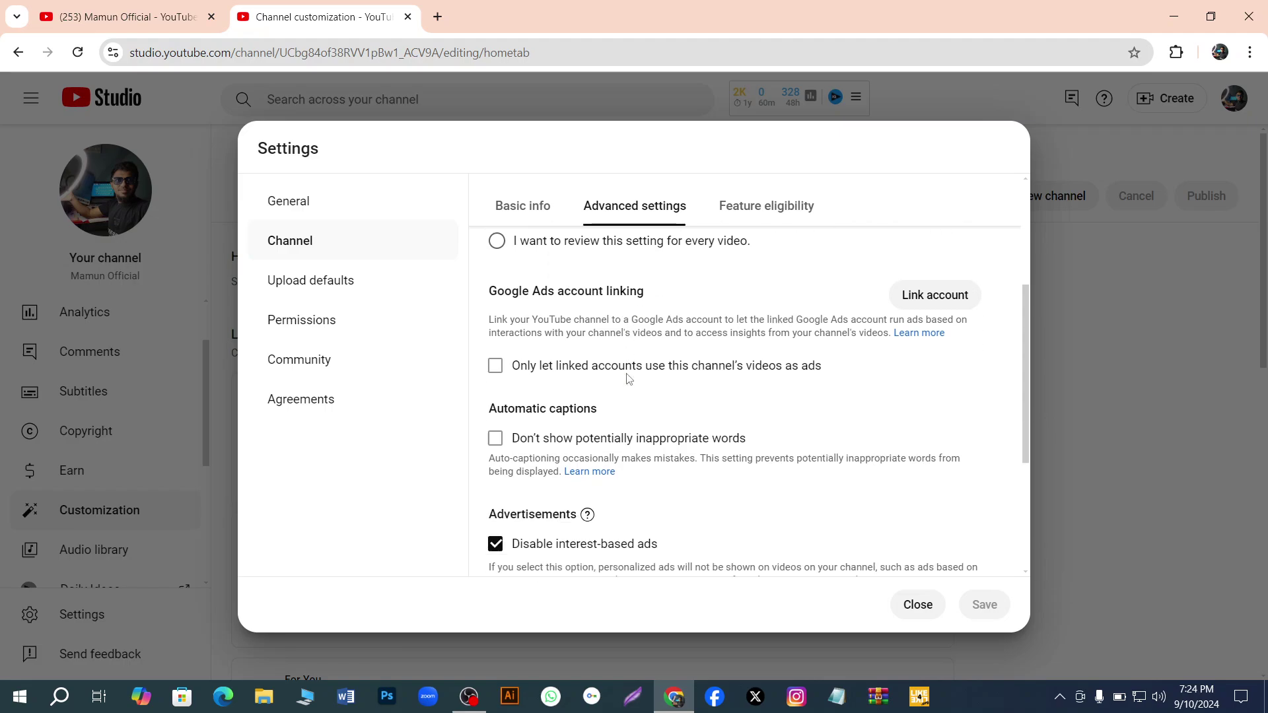
scroll(627, 376, up, 7)
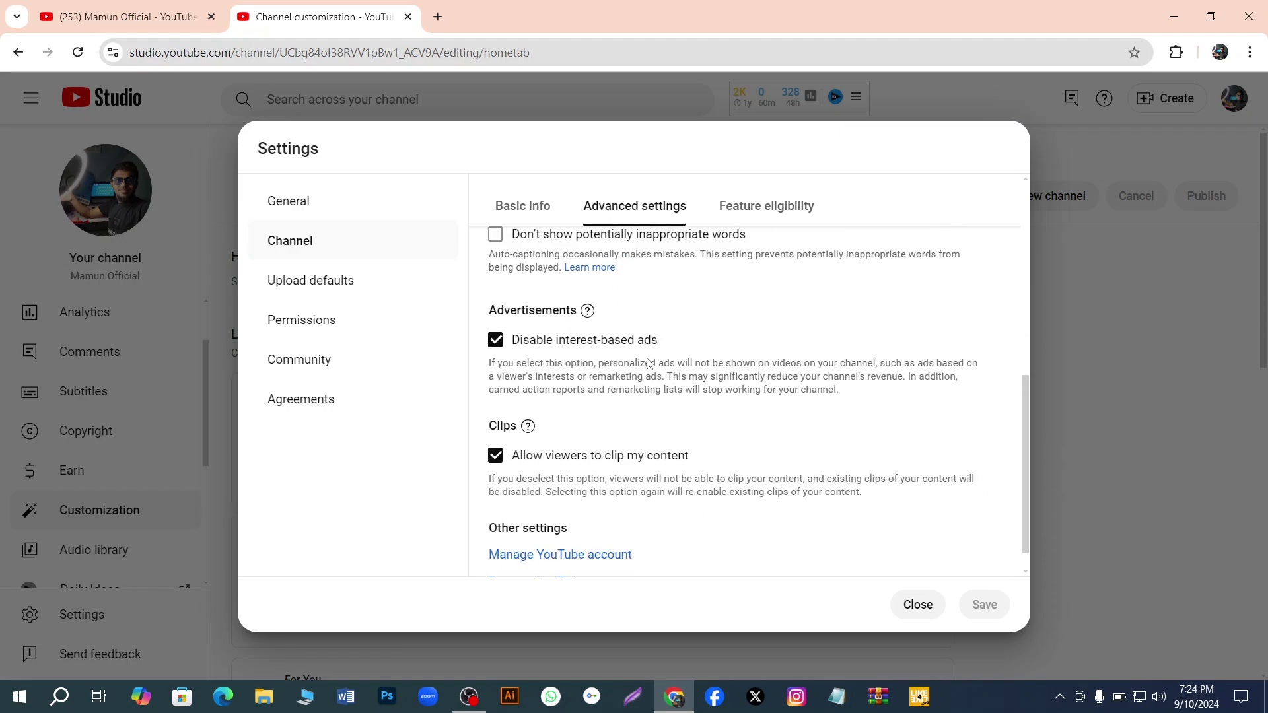
Open the channel's feature eligibility and examine the details and requirements of the Standard and Intermediate features
click(772, 220)
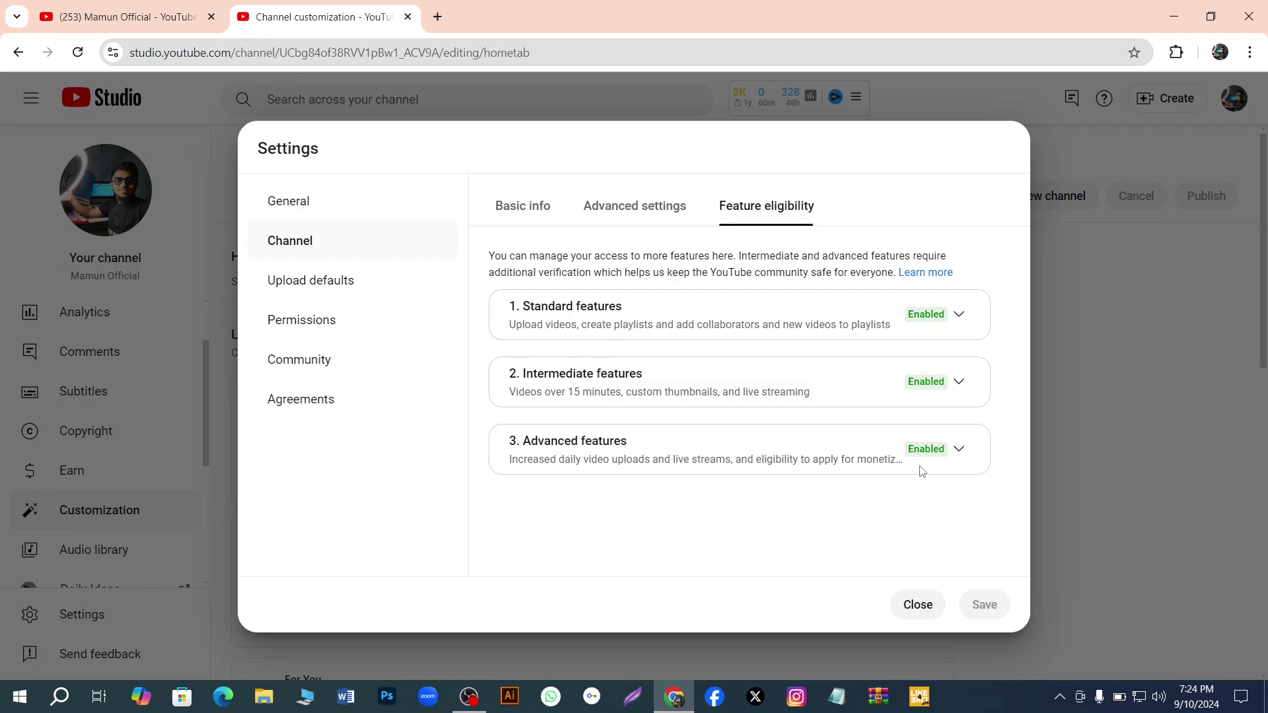
click(958, 314)
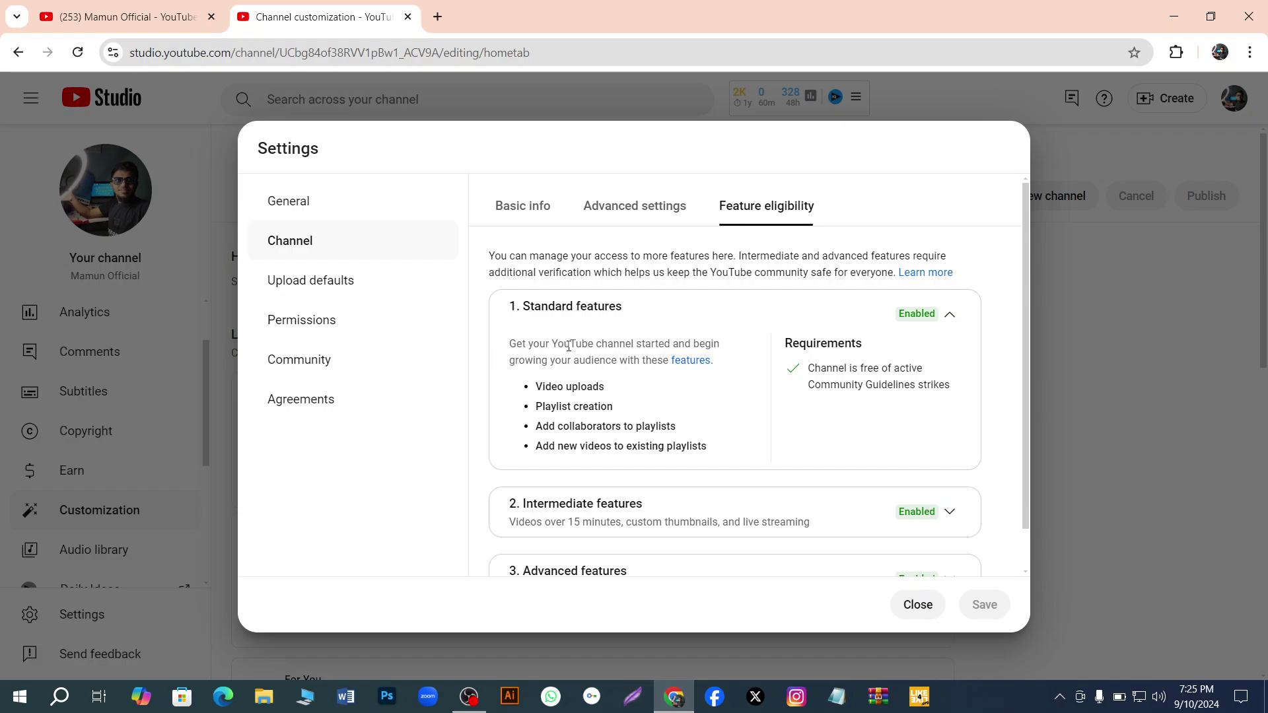
scroll(660, 391, down, 1)
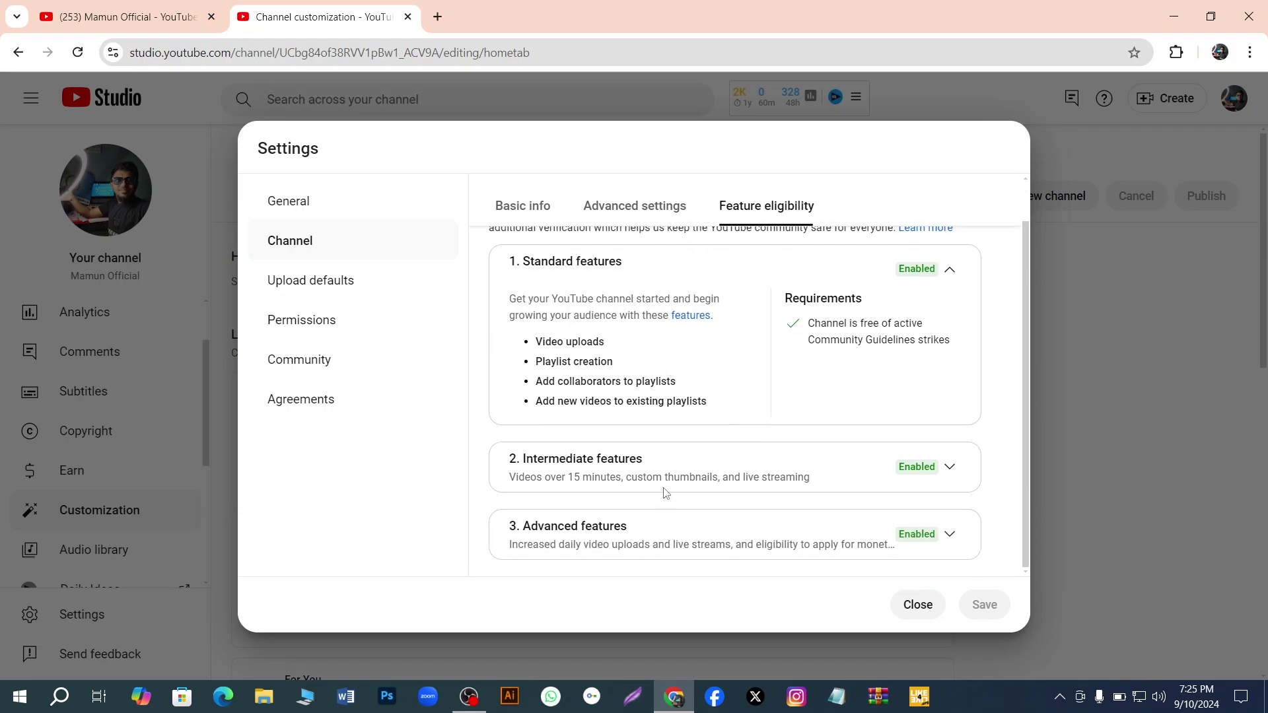
click(949, 470)
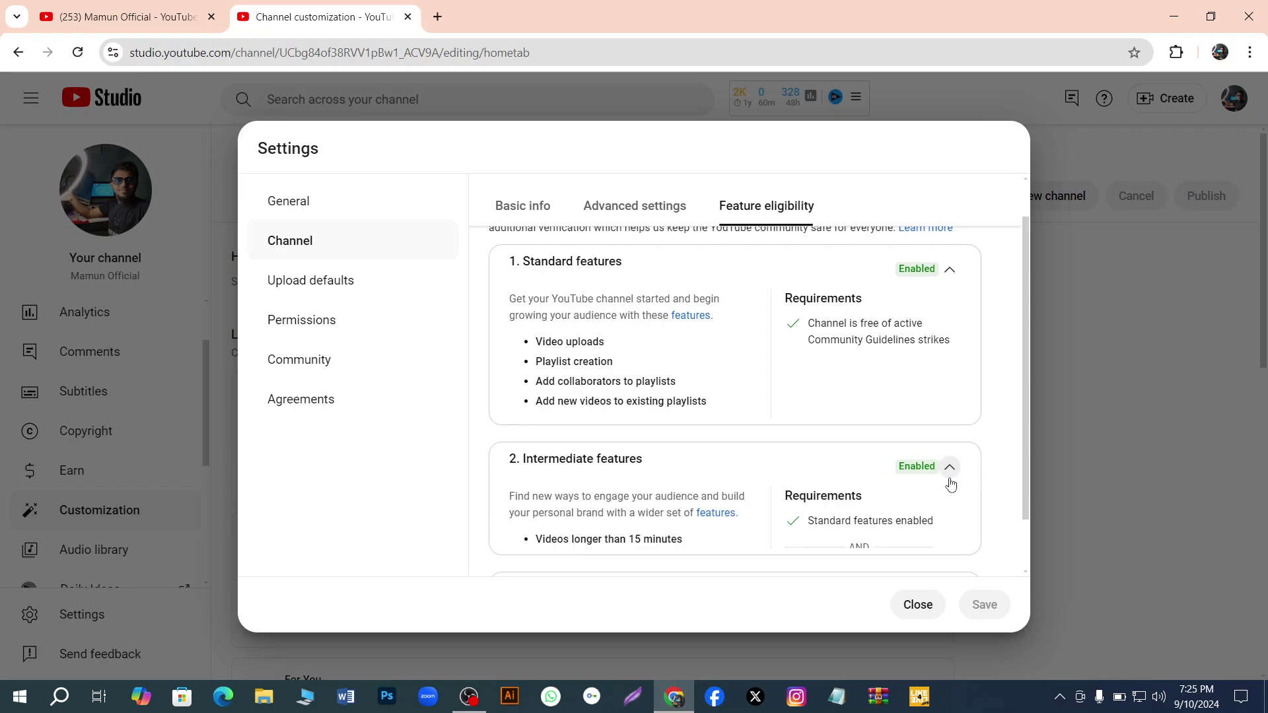
scroll(676, 512, down, 1)
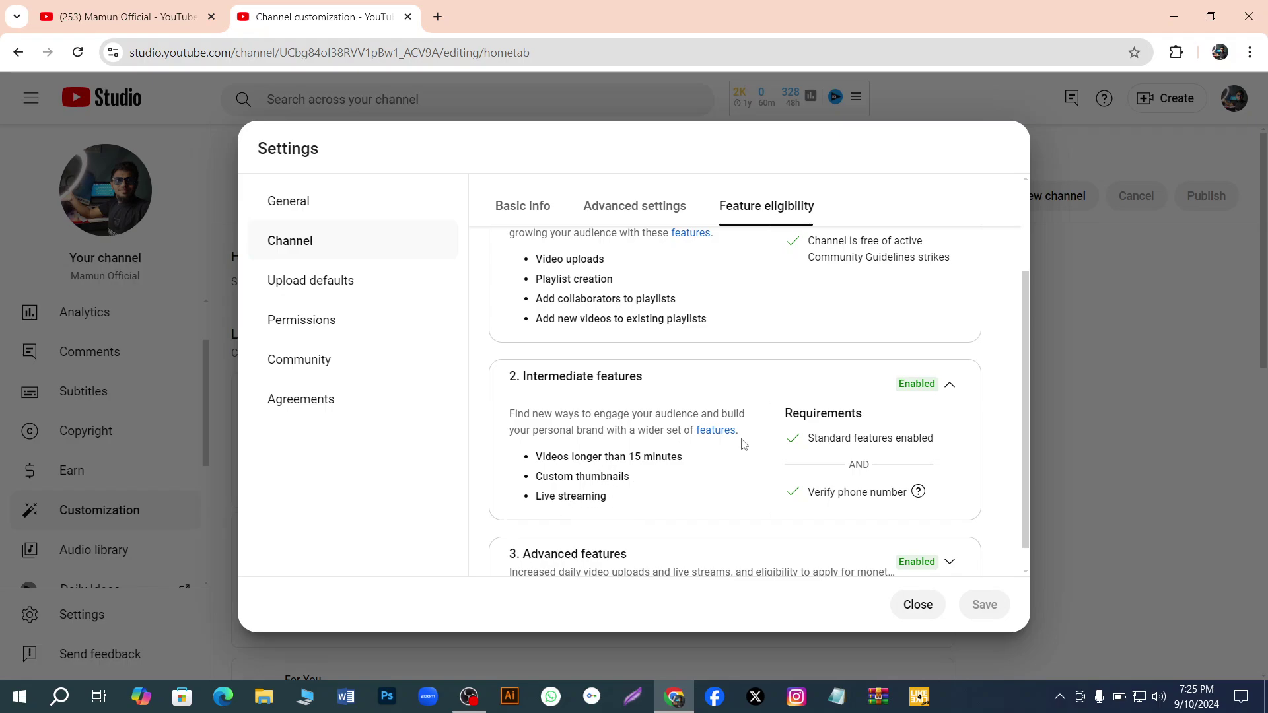
scroll(792, 321, up, 2)
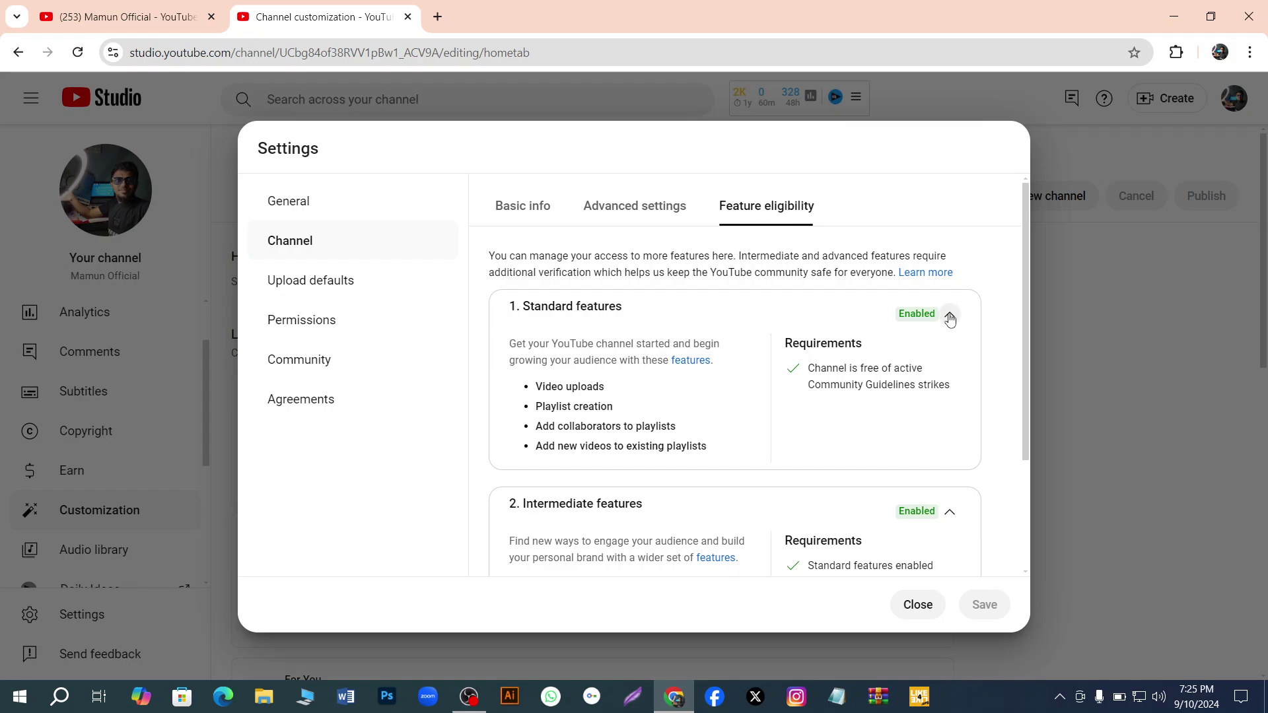
scroll(797, 526, down, 3)
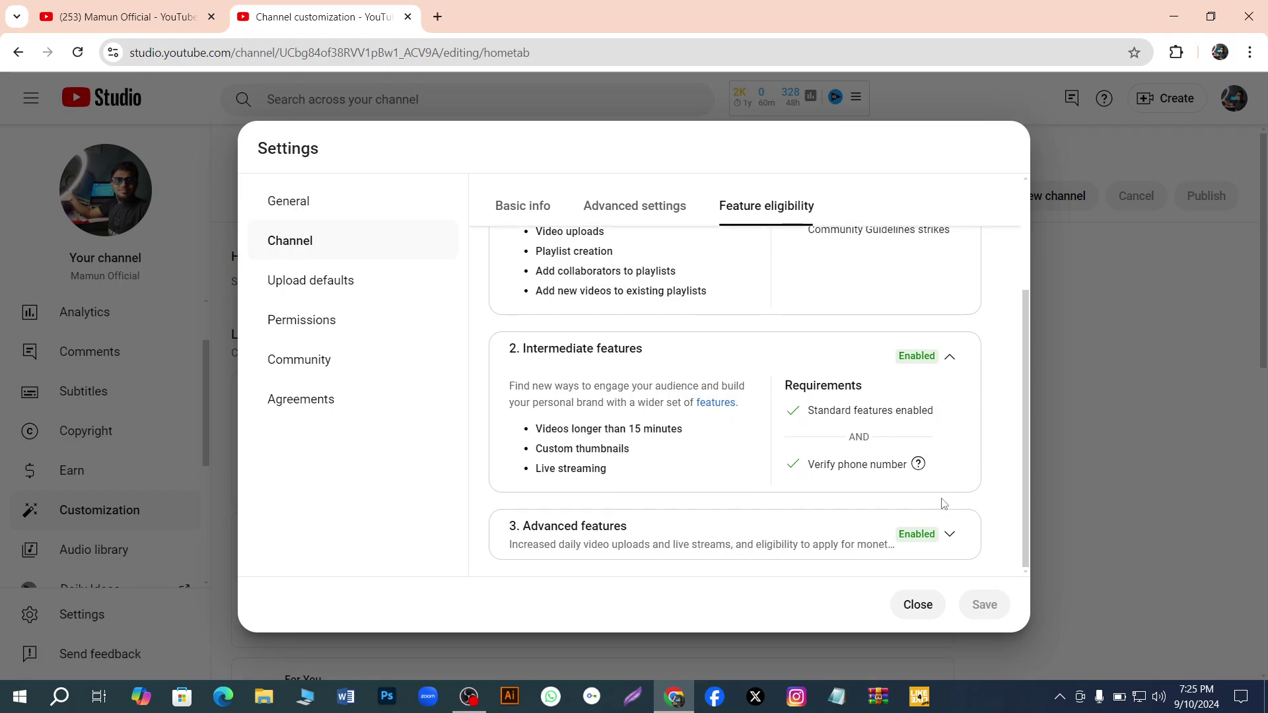
Examine what the Advanced features include and require, and return to the channel's basic information
click(949, 533)
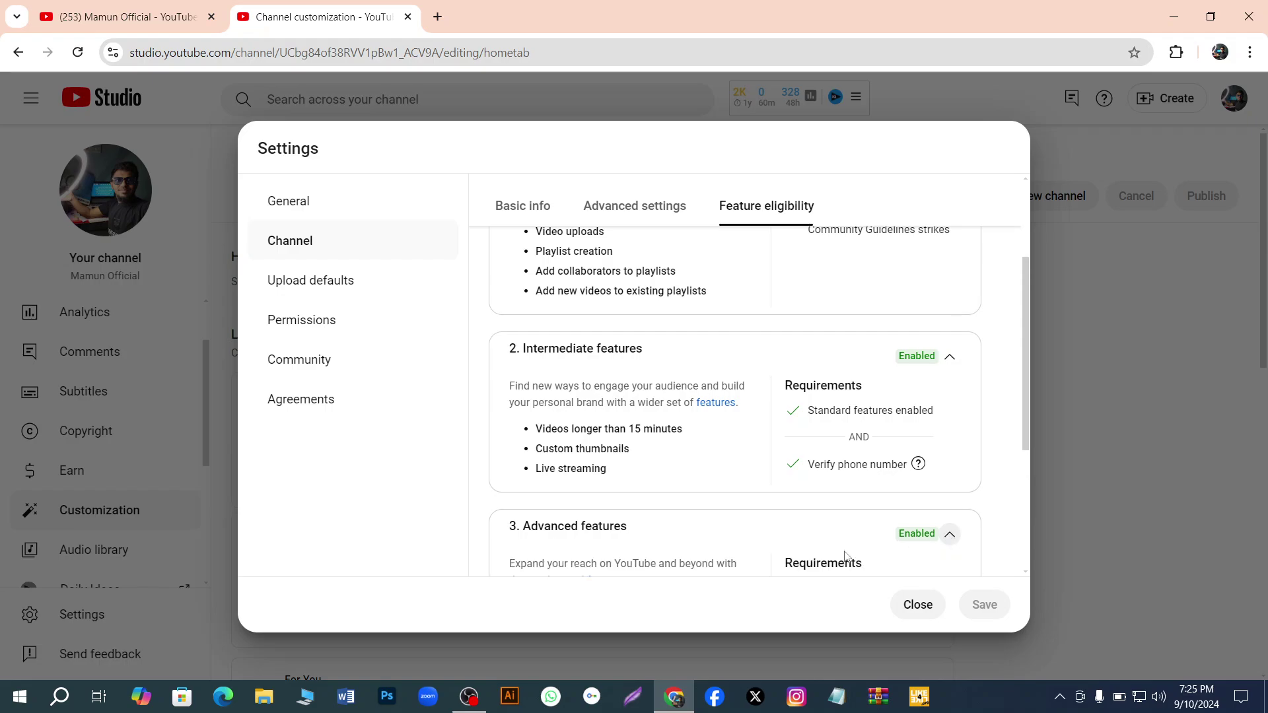
scroll(771, 545, down, 4)
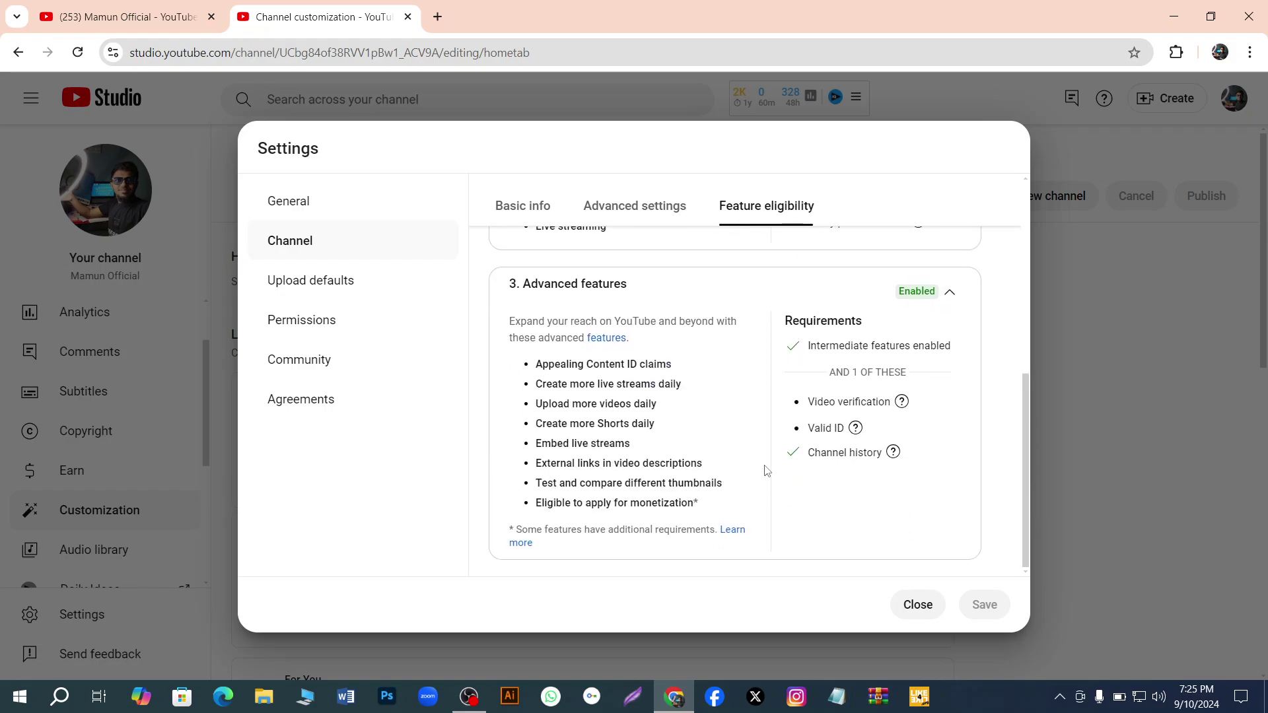
scroll(751, 462, up, 1)
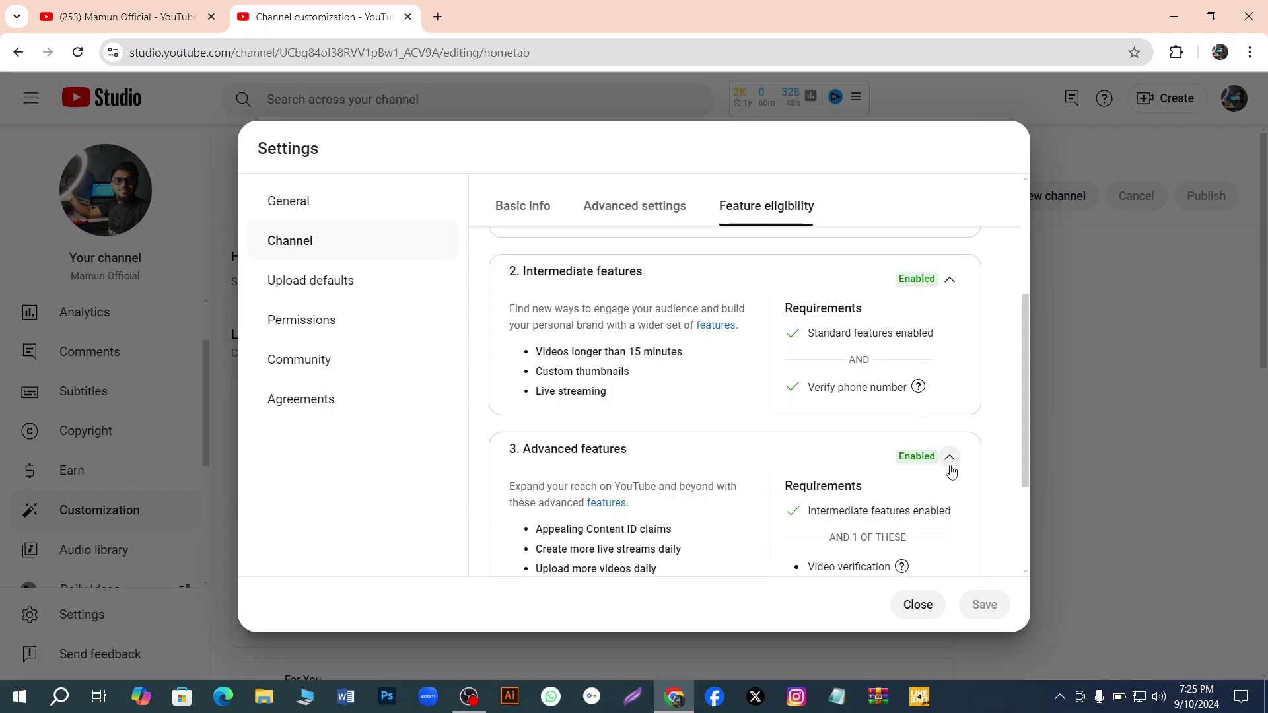
click(949, 456)
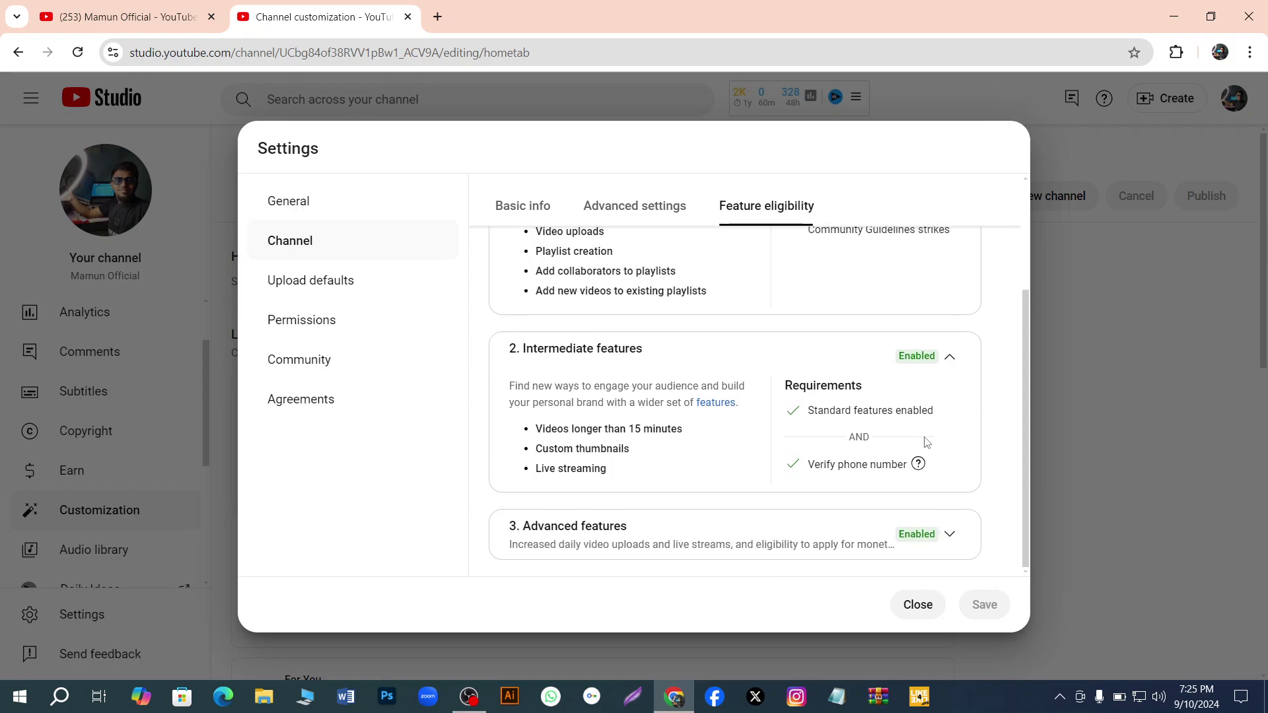
click(950, 357)
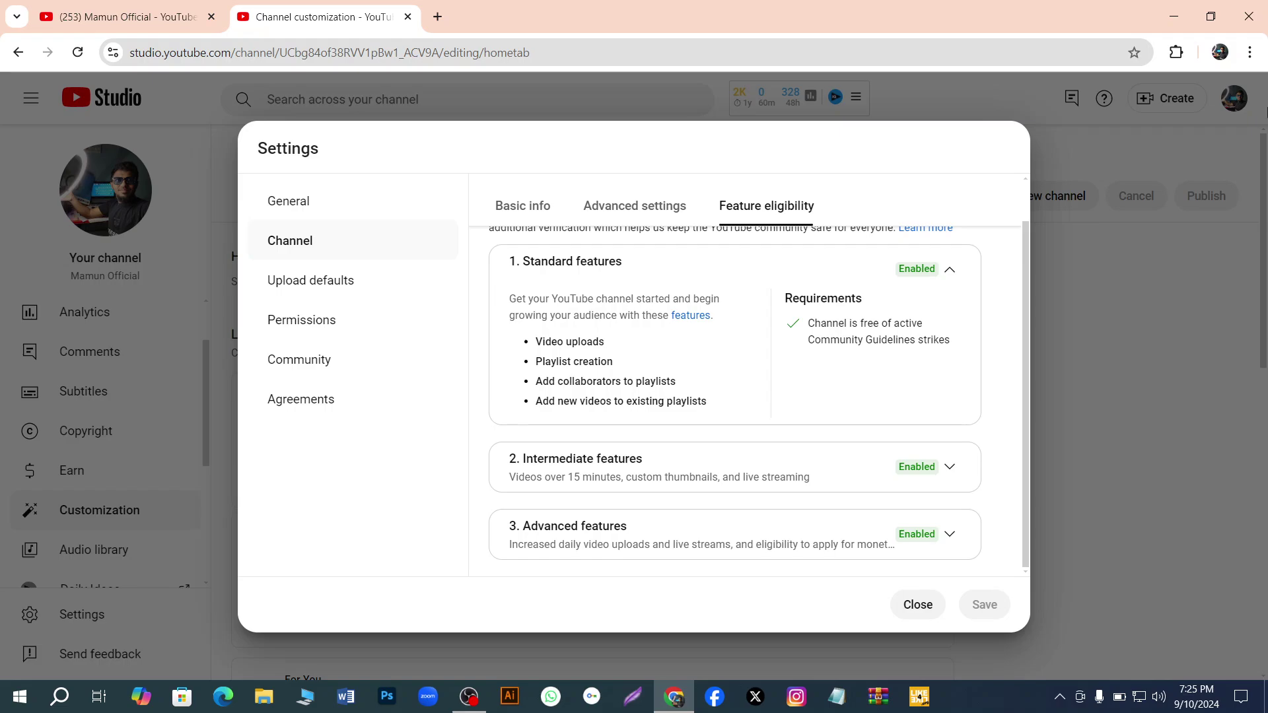
click(523, 210)
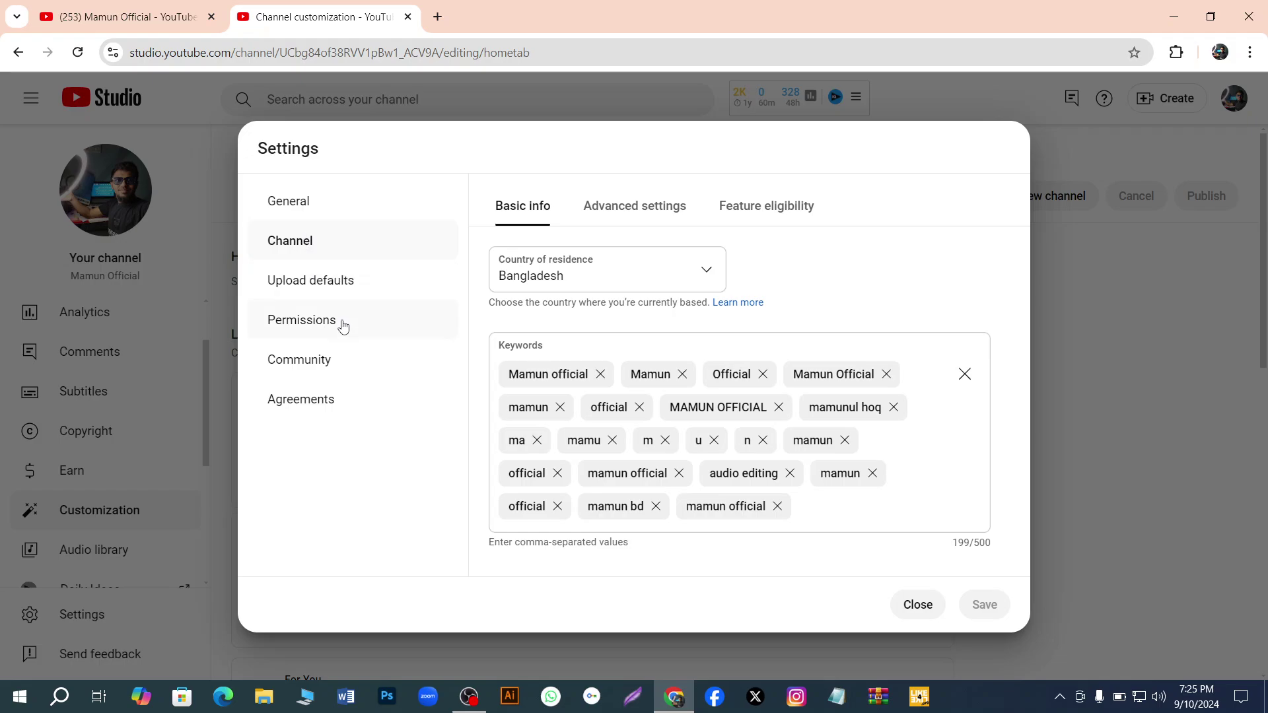
Open the upload defaults and review the basic title, description, visibility and tags fields
click(321, 288)
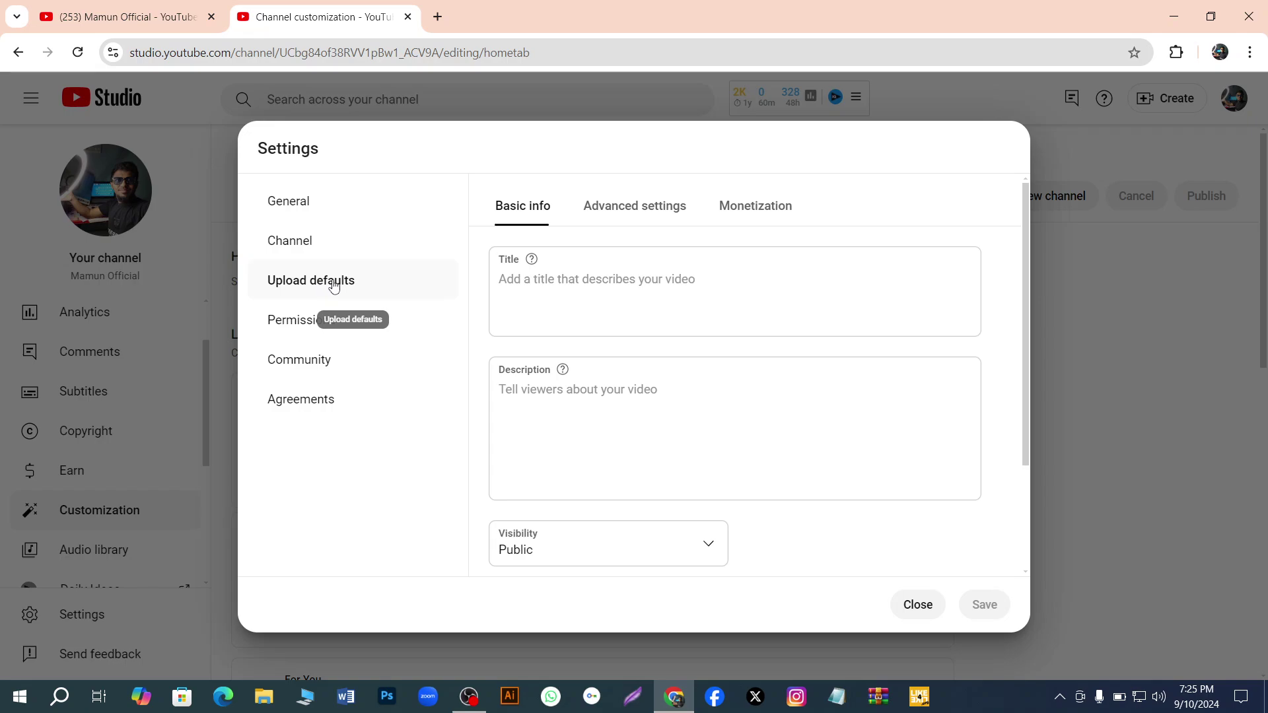
scroll(547, 341, down, 1)
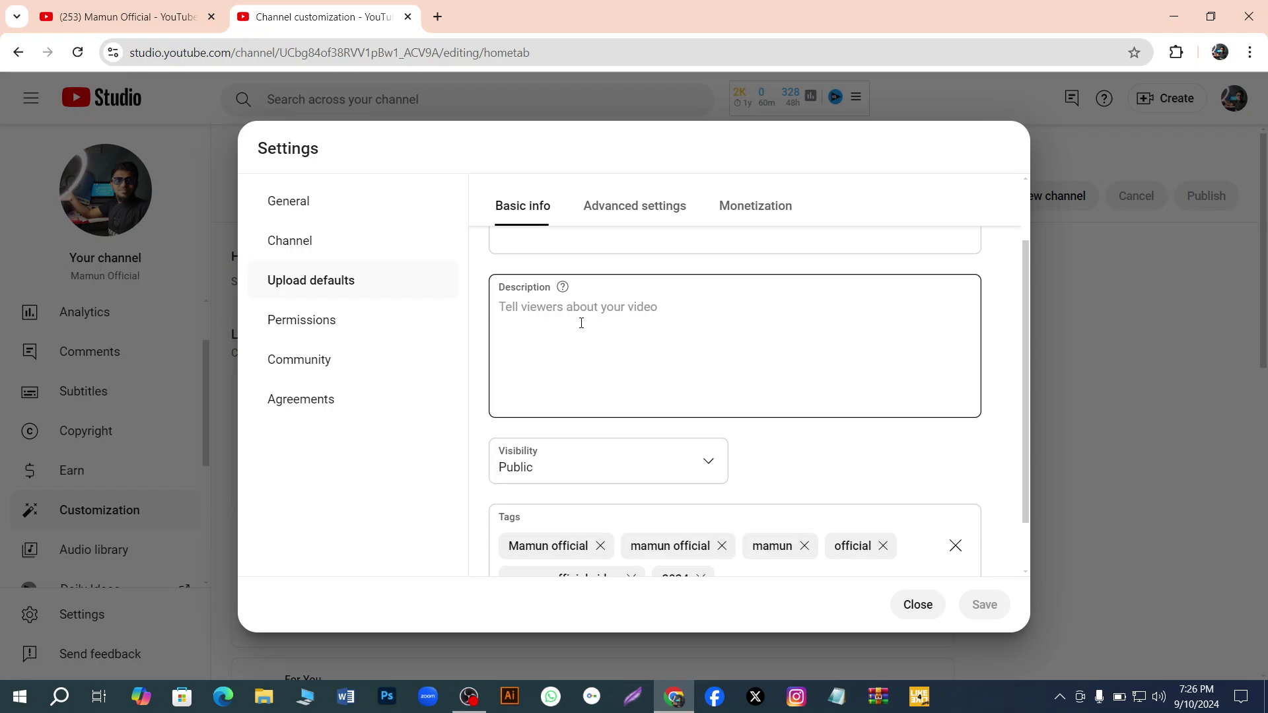
scroll(581, 323, down, 1)
scroll(581, 323, up, 1)
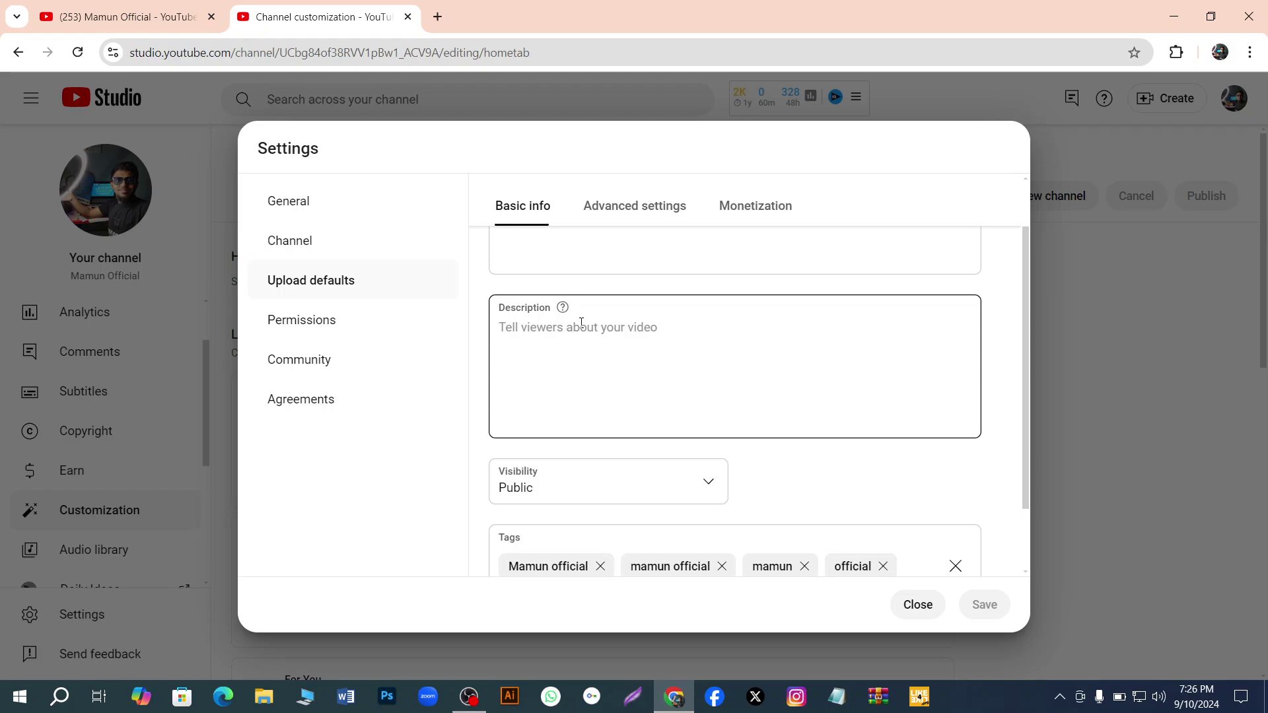
scroll(581, 323, down, 1)
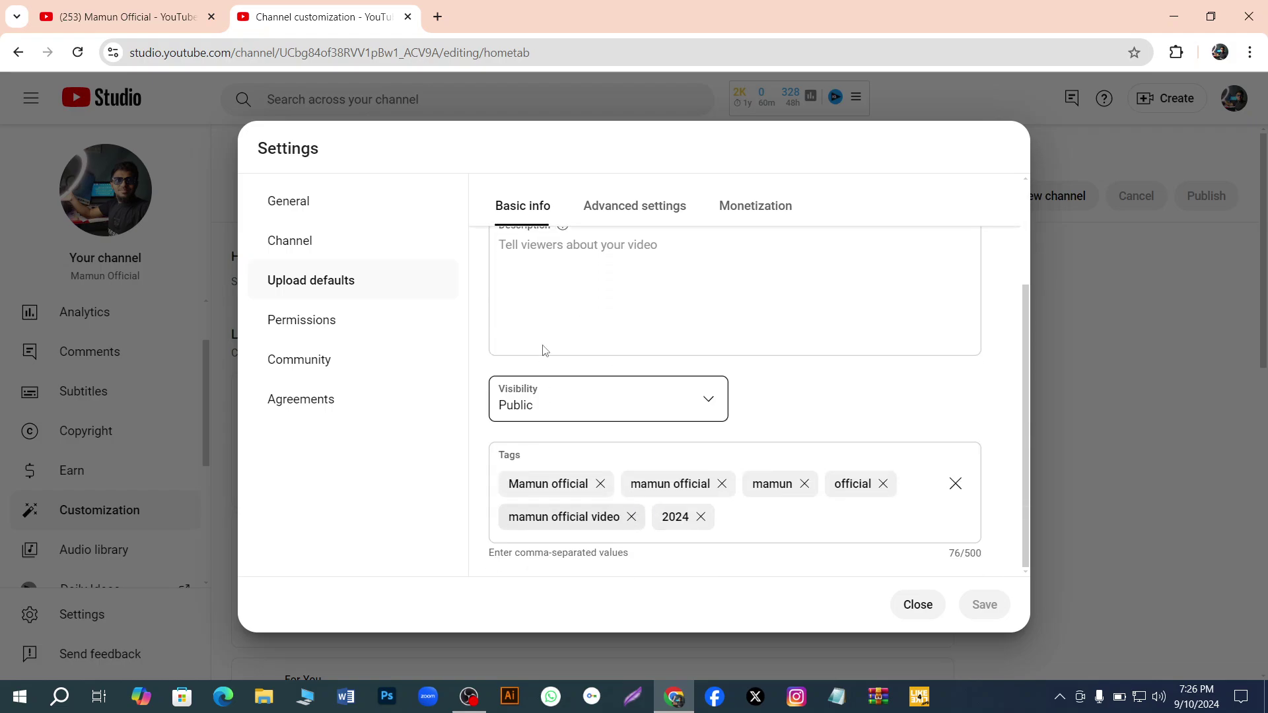
scroll(541, 251, up, 2)
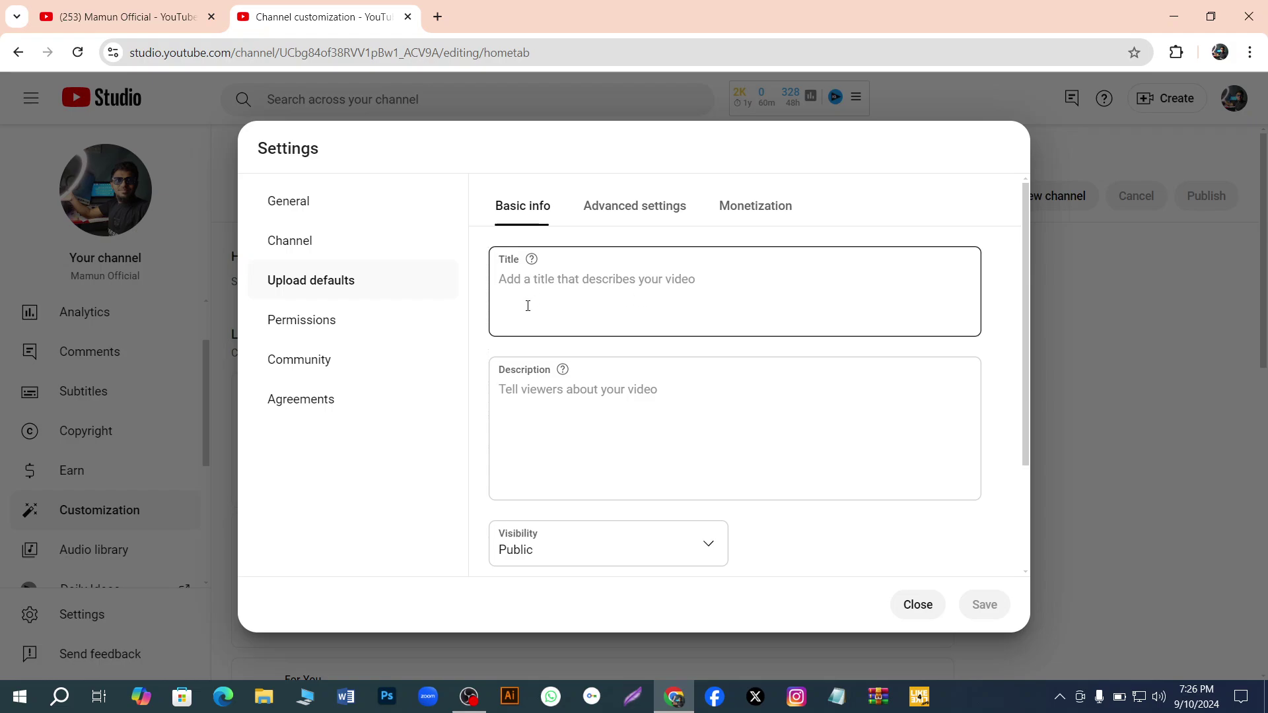
scroll(645, 519, down, 3)
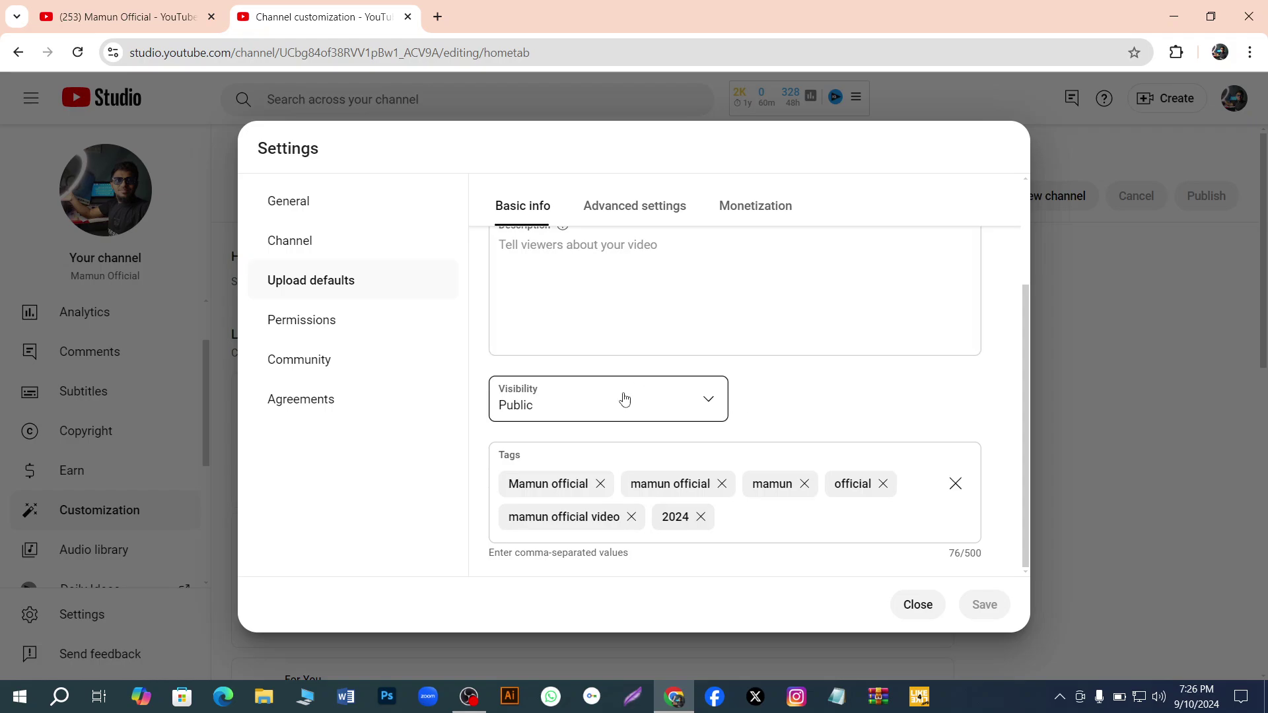
scroll(657, 305, up, 1)
scroll(653, 312, up, 1)
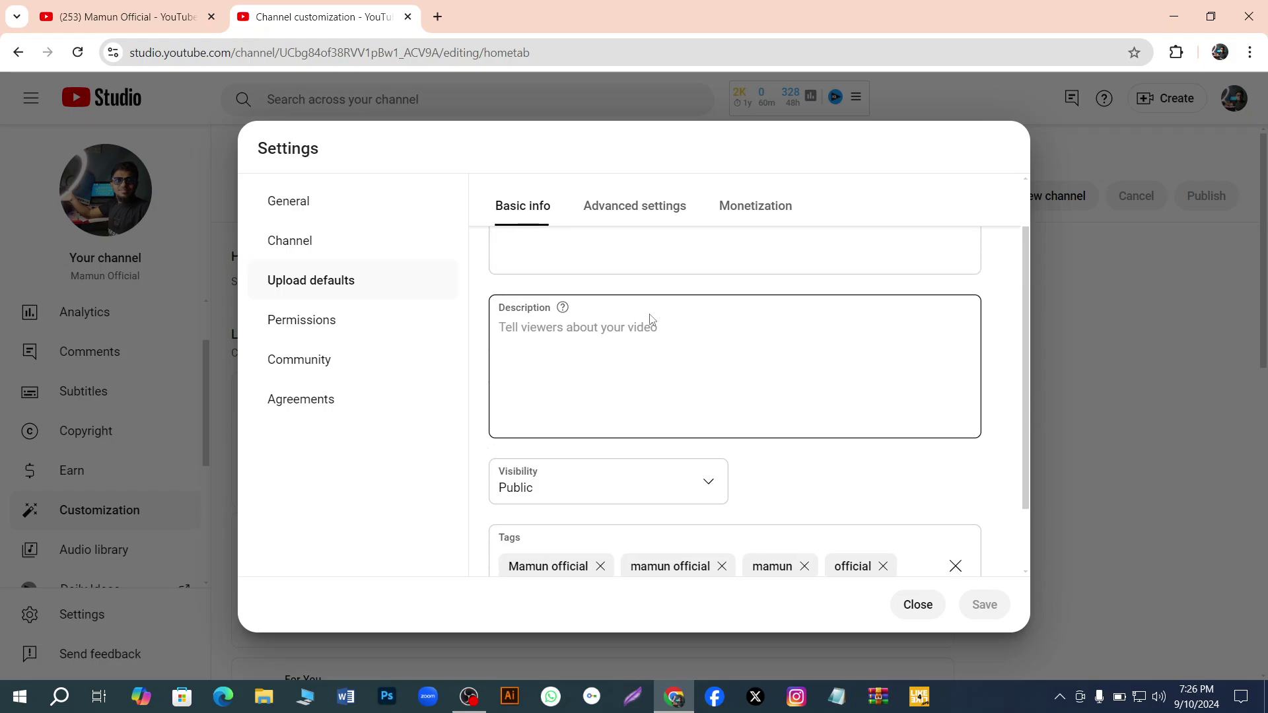
scroll(664, 324, up, 2)
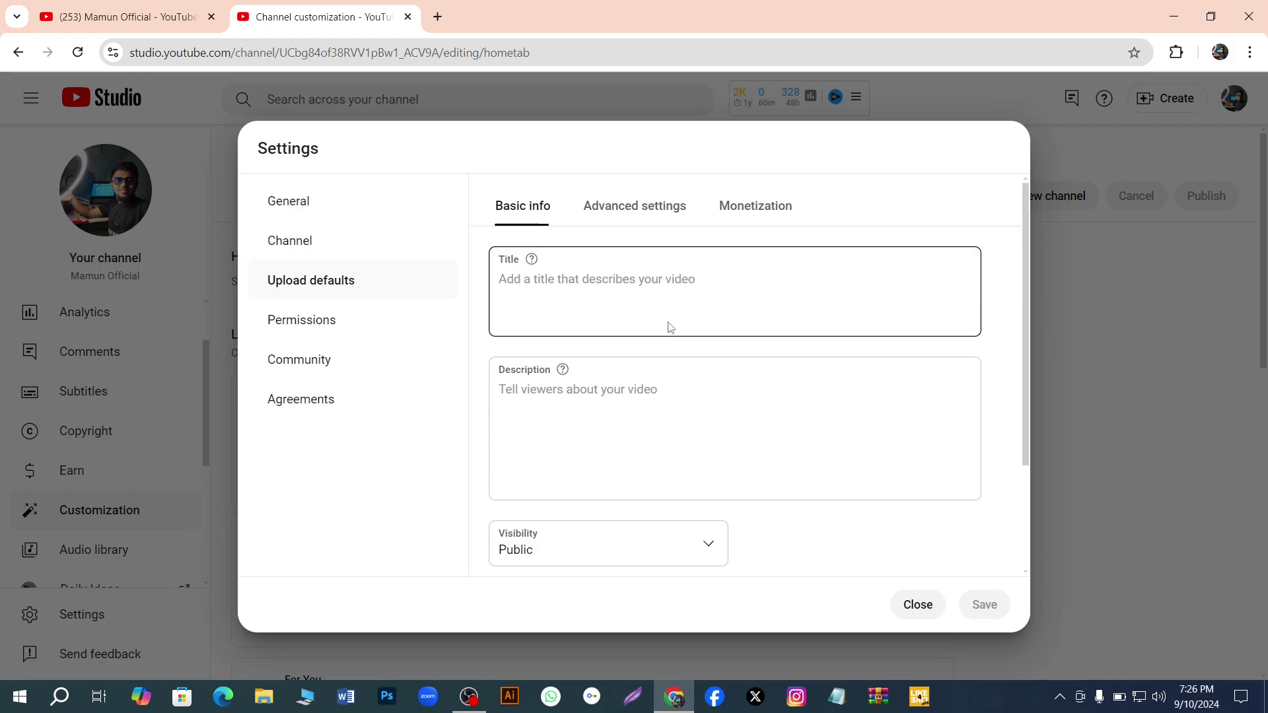
Review the advanced upload defaults, including the available video categories, the language options and the comment settings
click(603, 207)
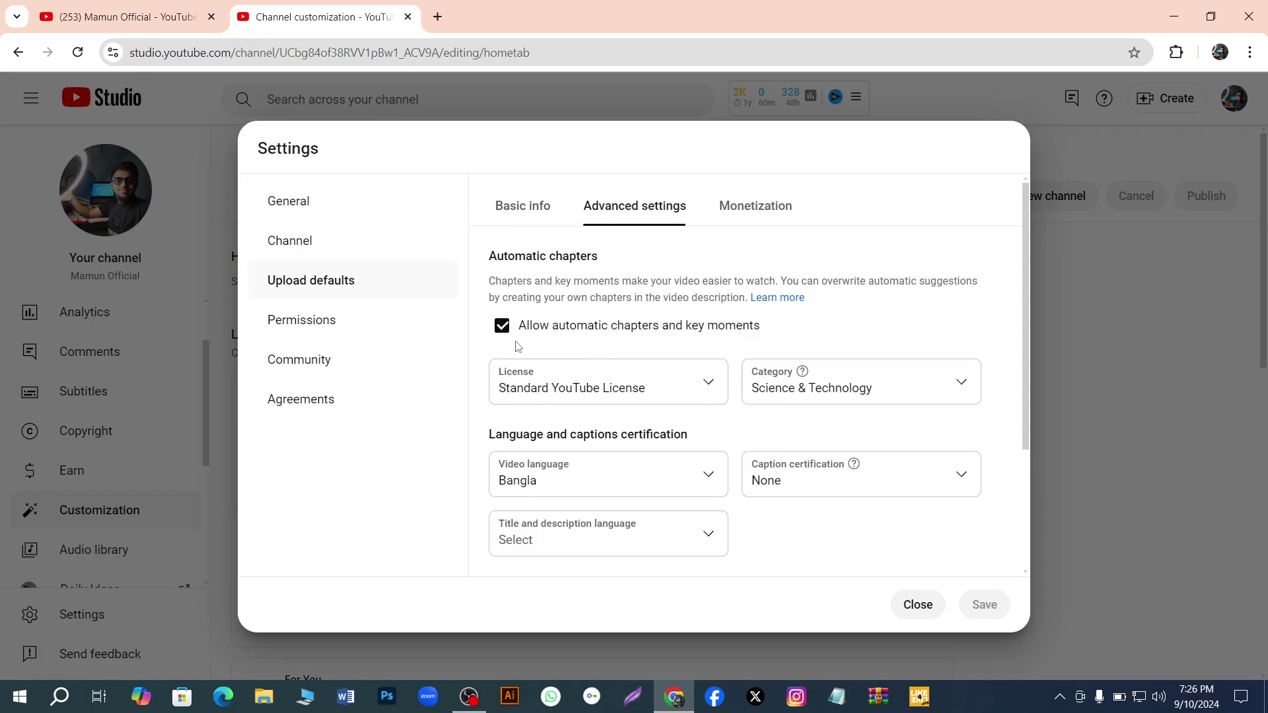
scroll(507, 340, down, 2)
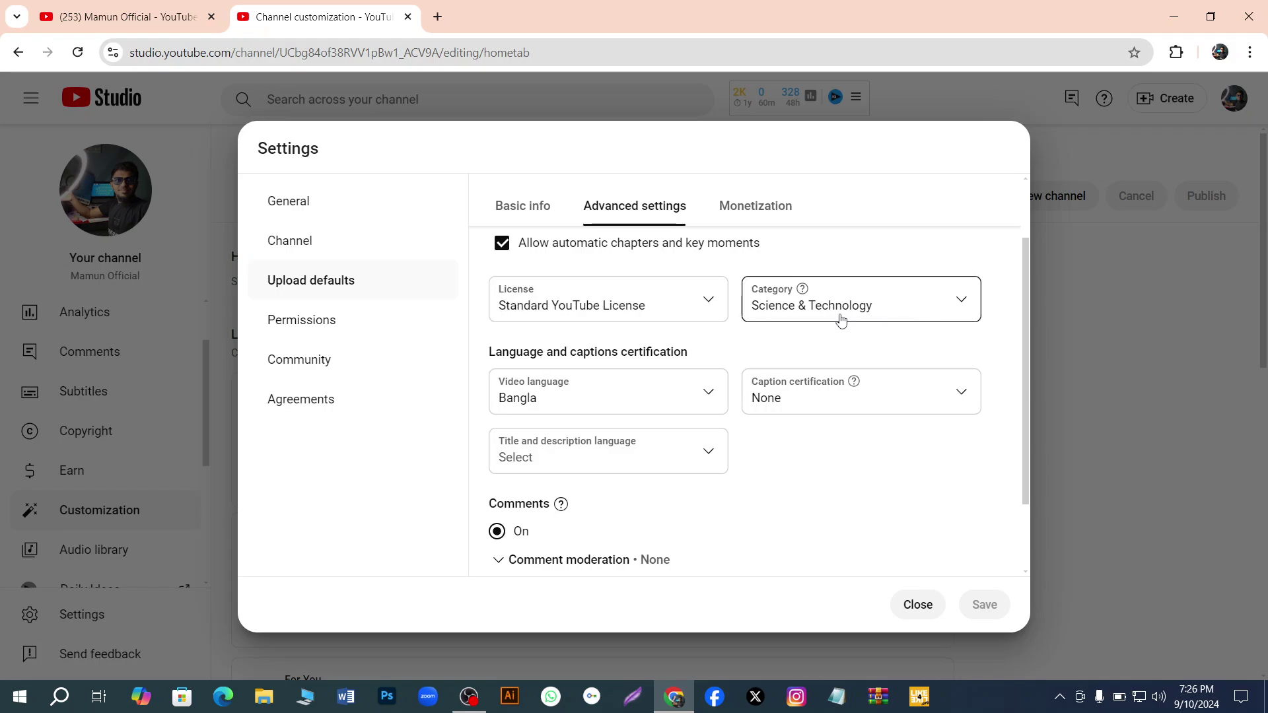
click(959, 303)
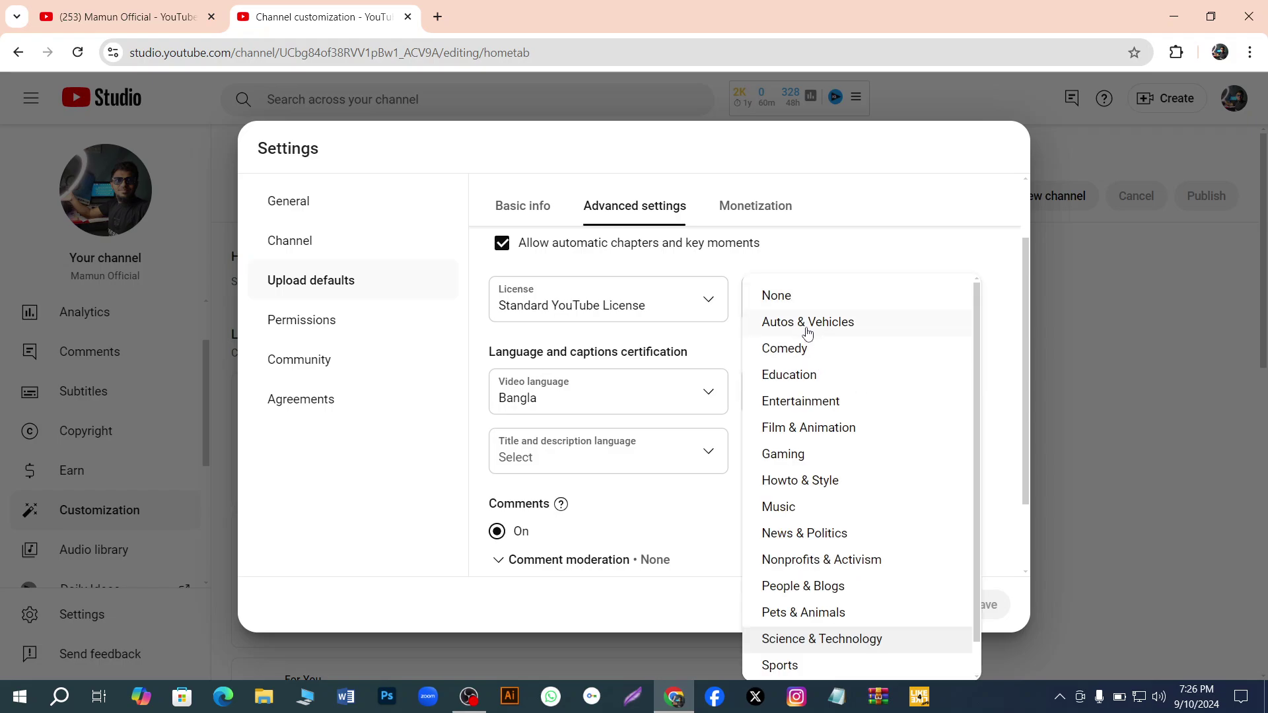
click(1004, 305)
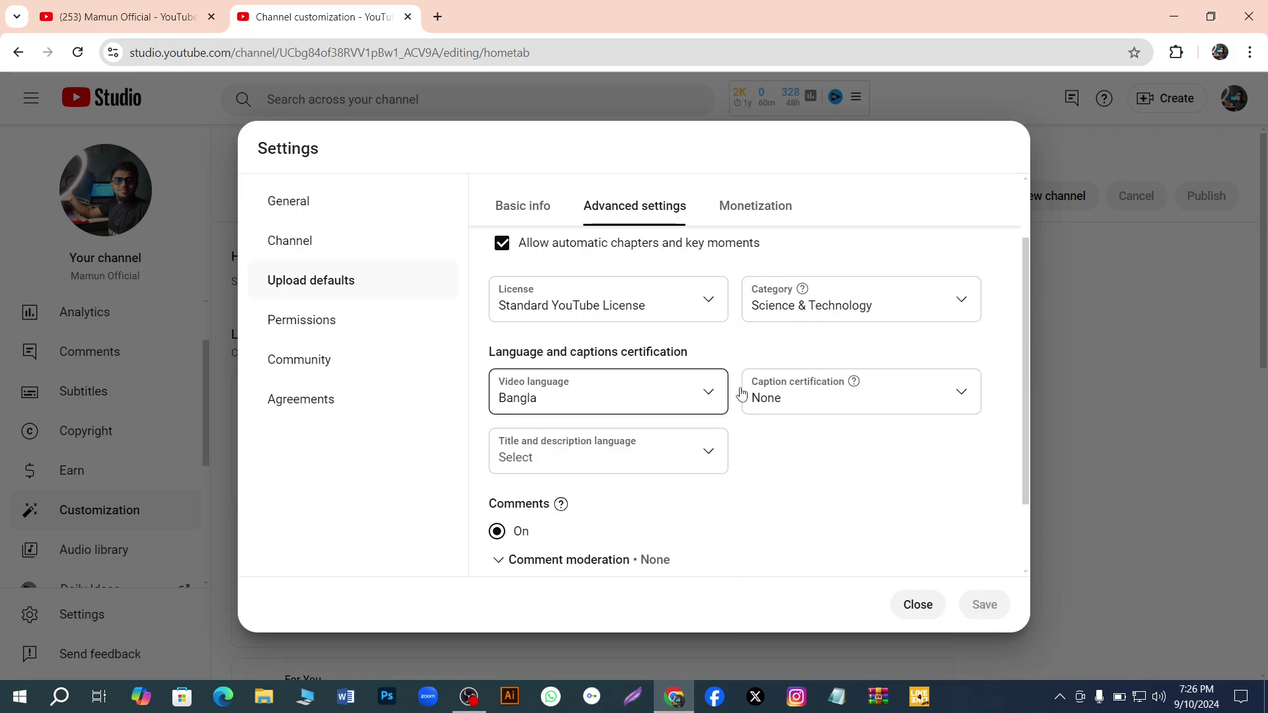
scroll(614, 445, down, 1)
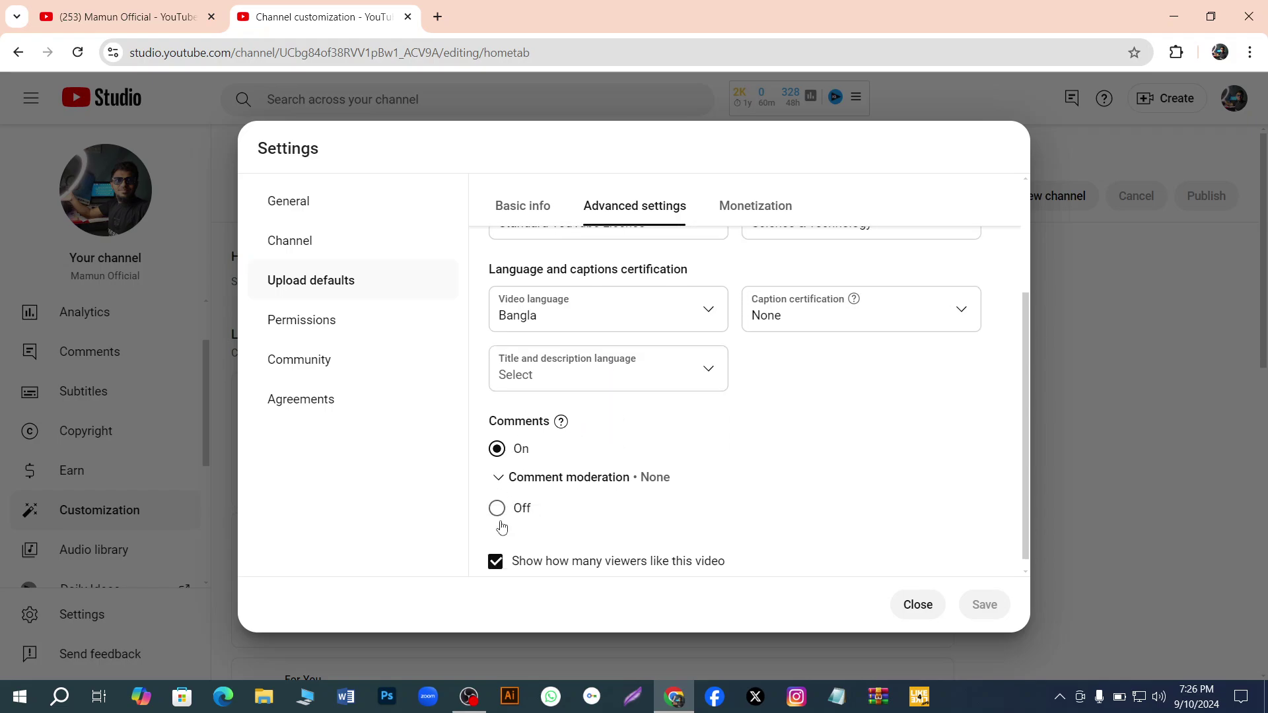
scroll(500, 529, down, 1)
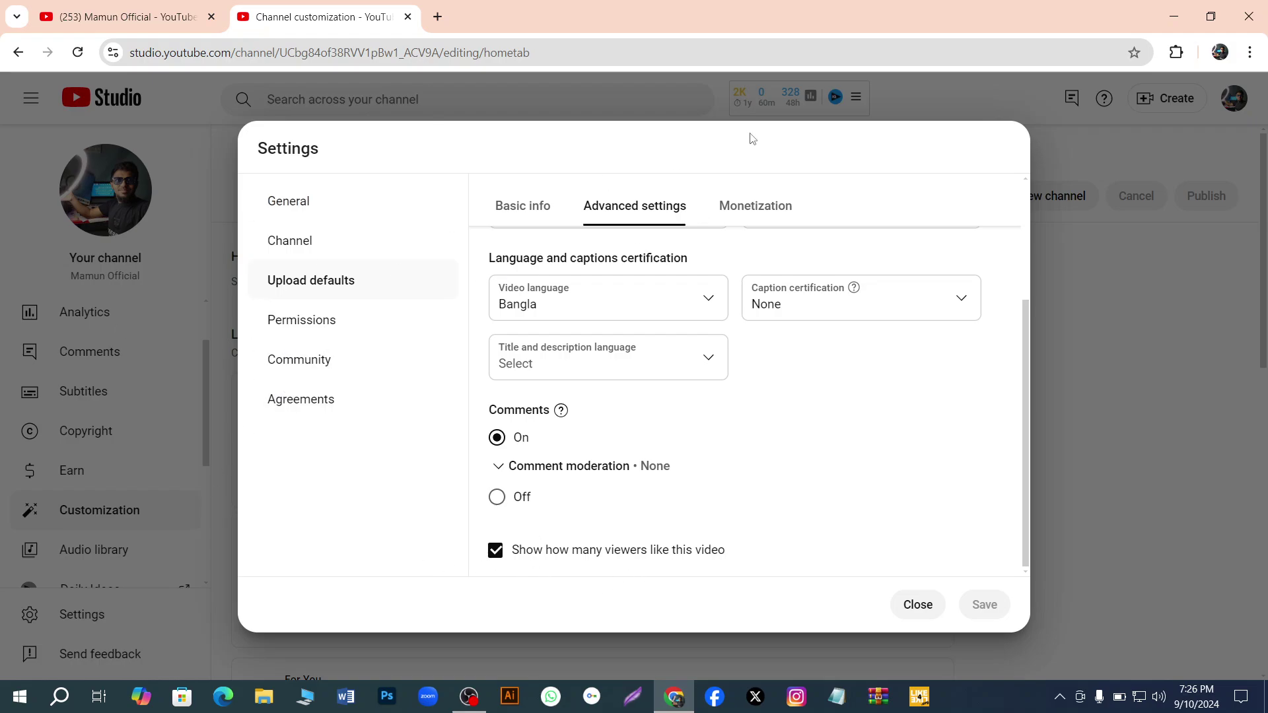
Check the ad preferences in the upload defaults' monetization settings and open the channel's permissions
click(758, 207)
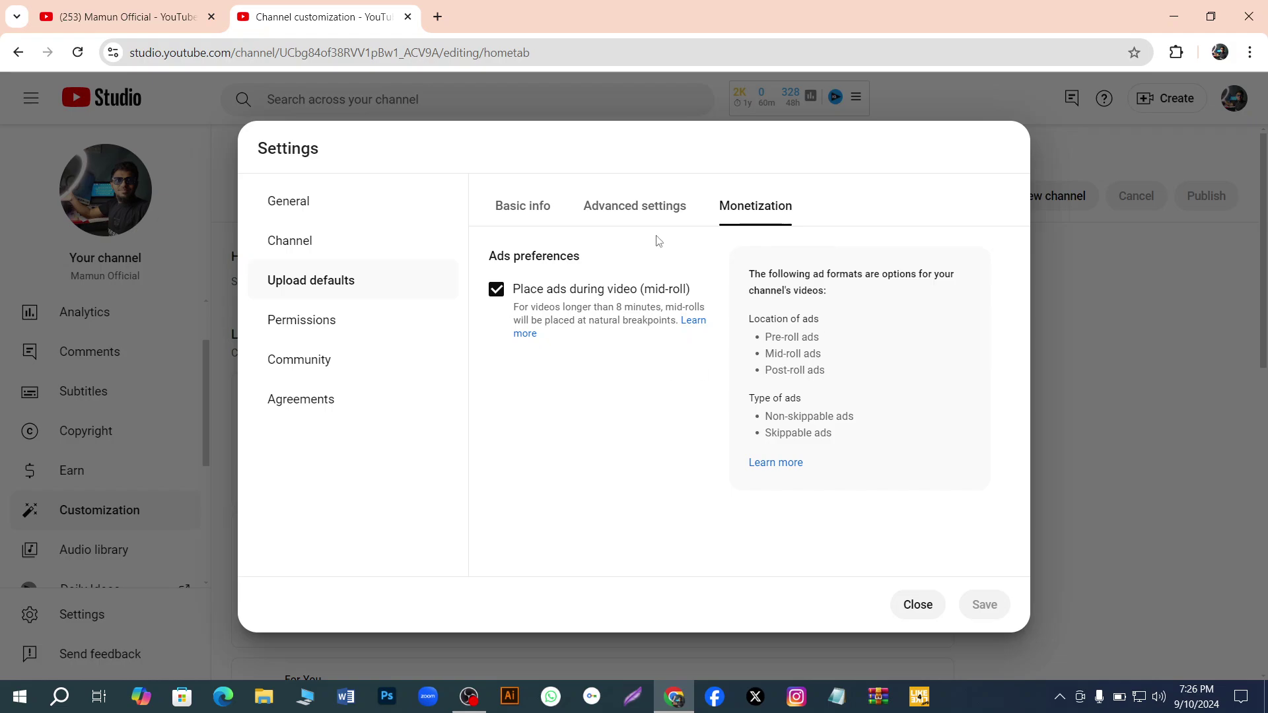
click(617, 205)
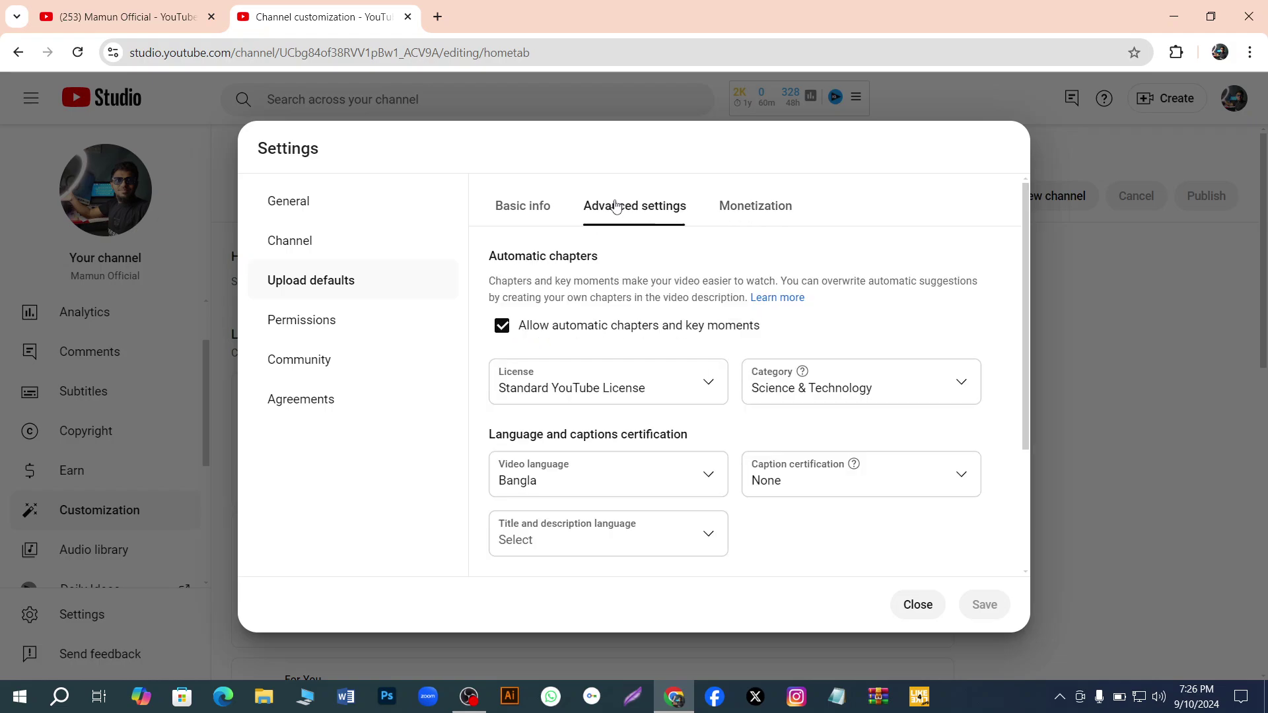
click(291, 323)
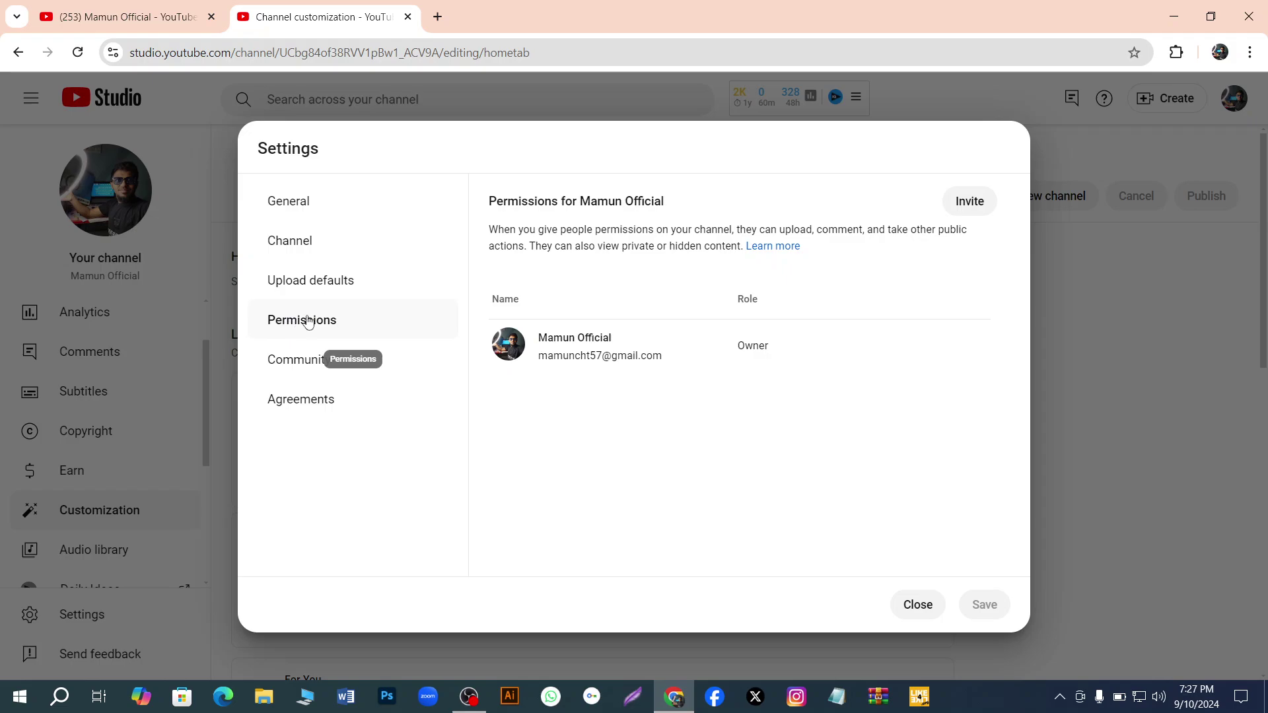
Check the community moderation settings and the YouTube Partner Program agreements, and close the channel settings
click(314, 367)
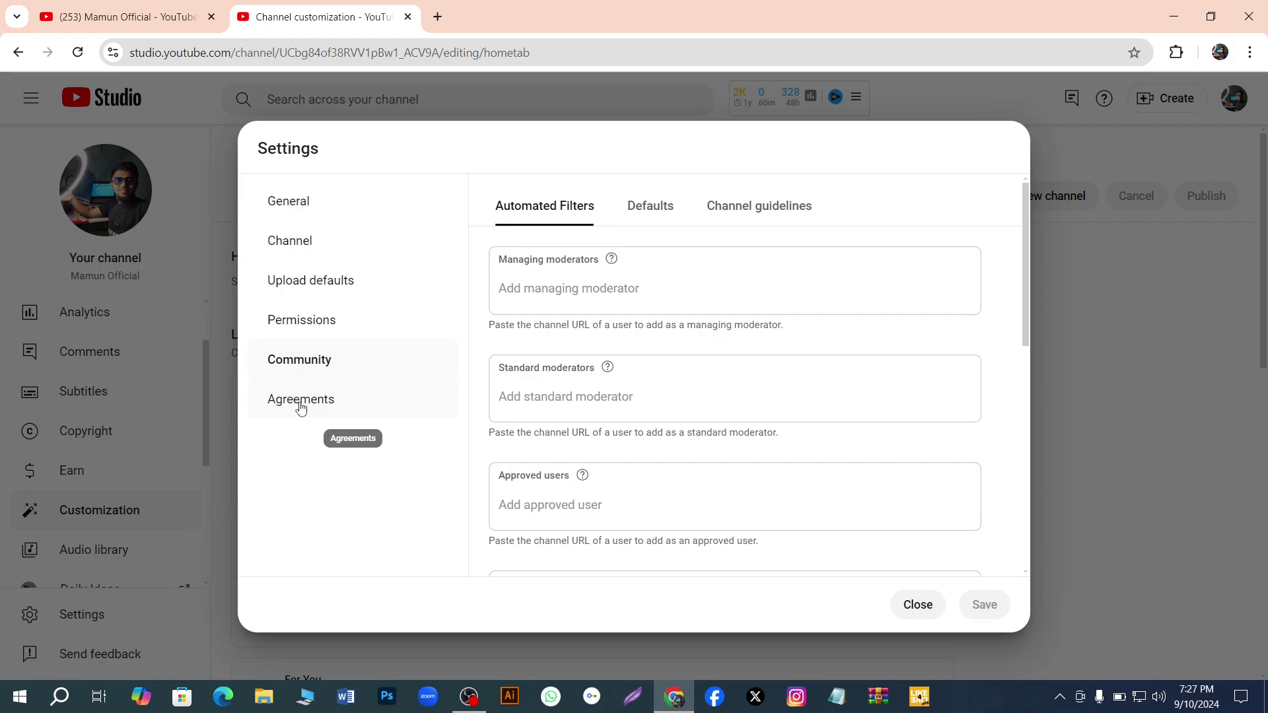
click(301, 400)
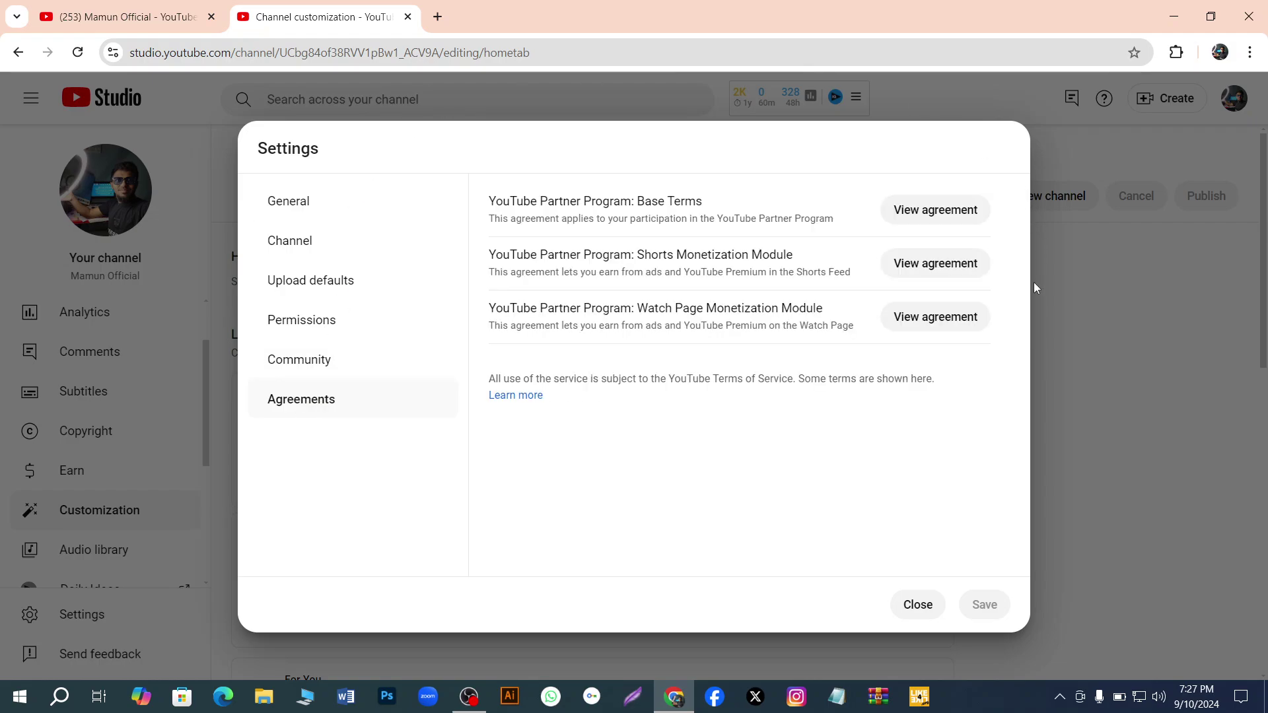
click(922, 612)
Look over the home tab layout and the Studio navigation entries, and open the channel's profile customization
scroll(462, 396, down, 3)
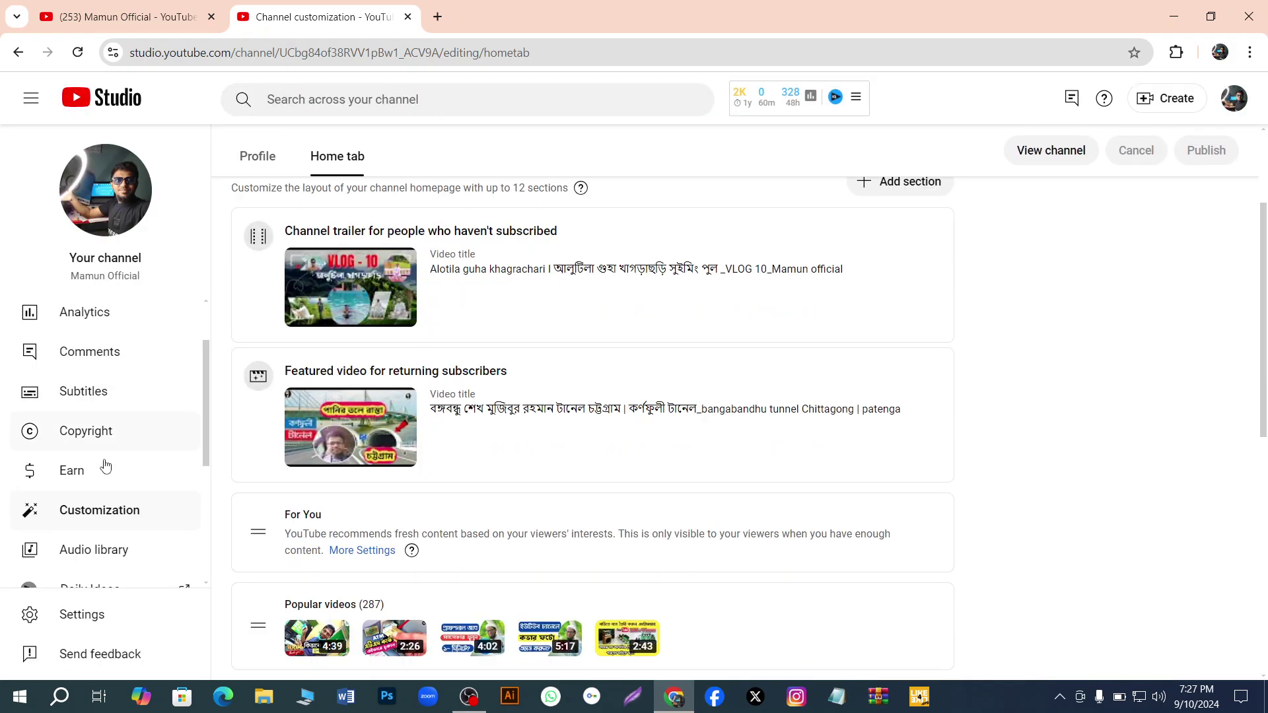
scroll(106, 467, down, 4)
scroll(164, 400, up, 1)
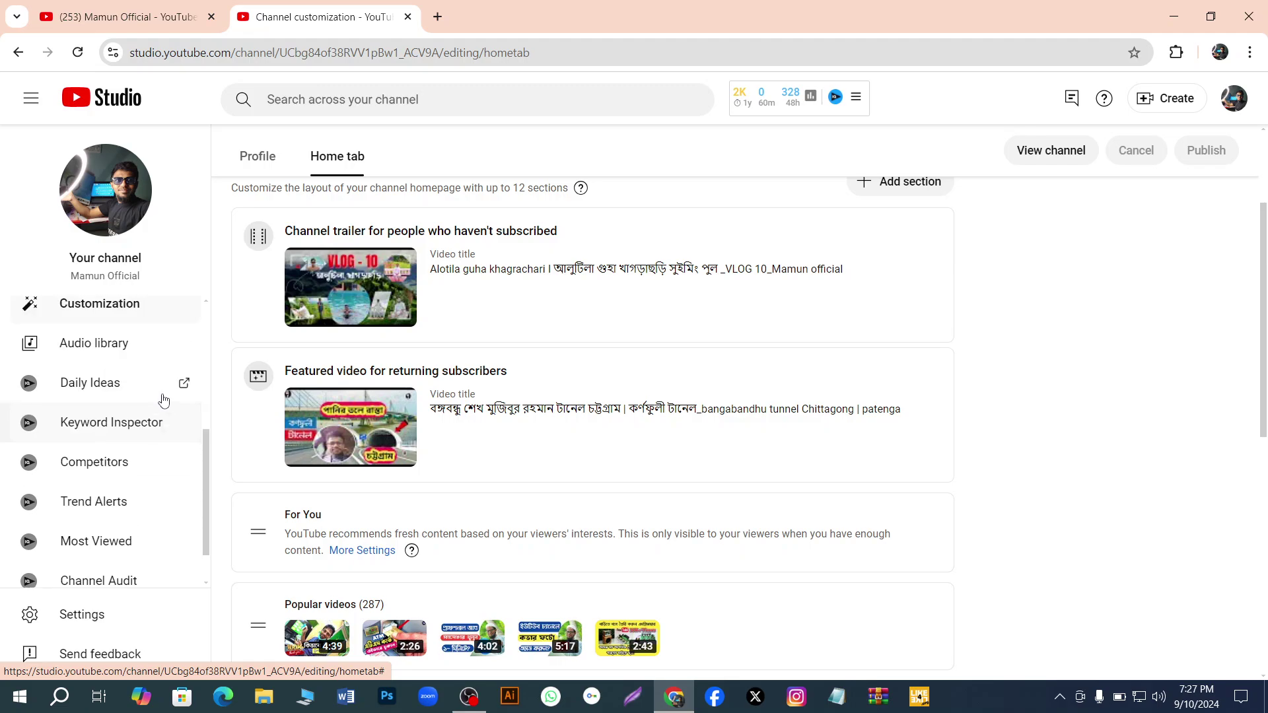
scroll(178, 357, up, 5)
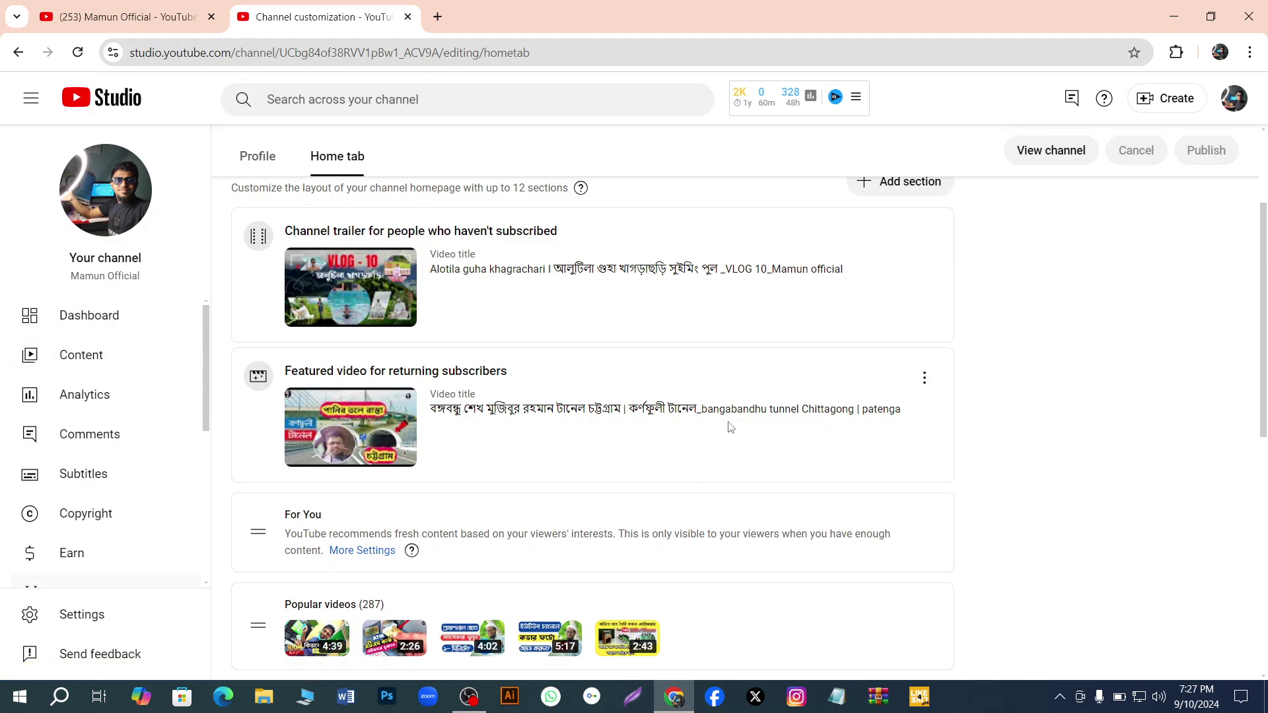
scroll(1070, 300, up, 3)
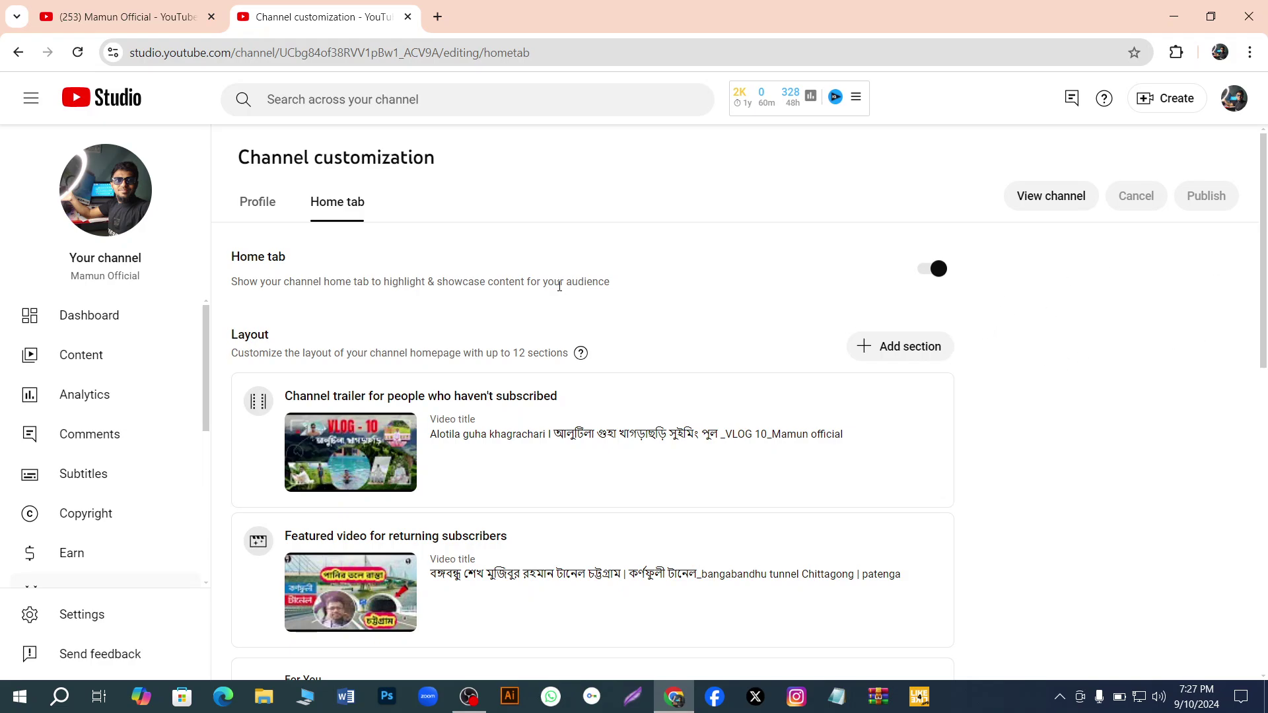
click(257, 202)
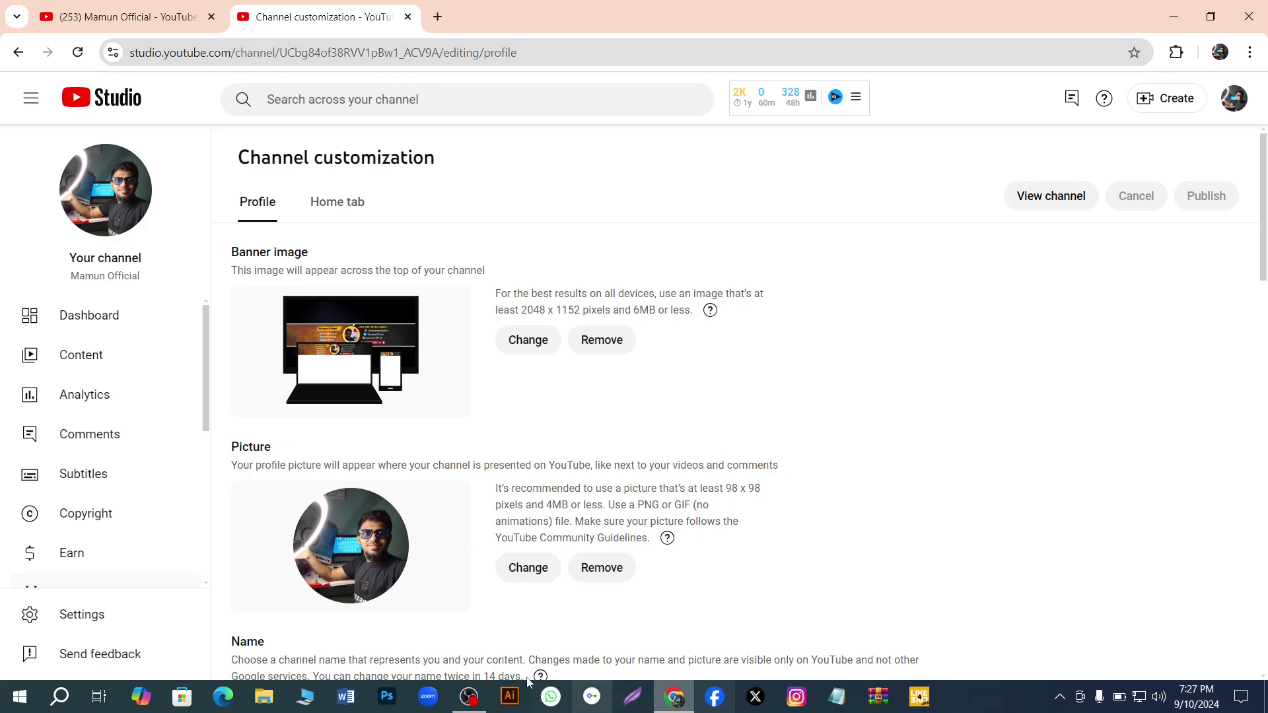
Minimize the browser and switch to OBS Studio
click(675, 697)
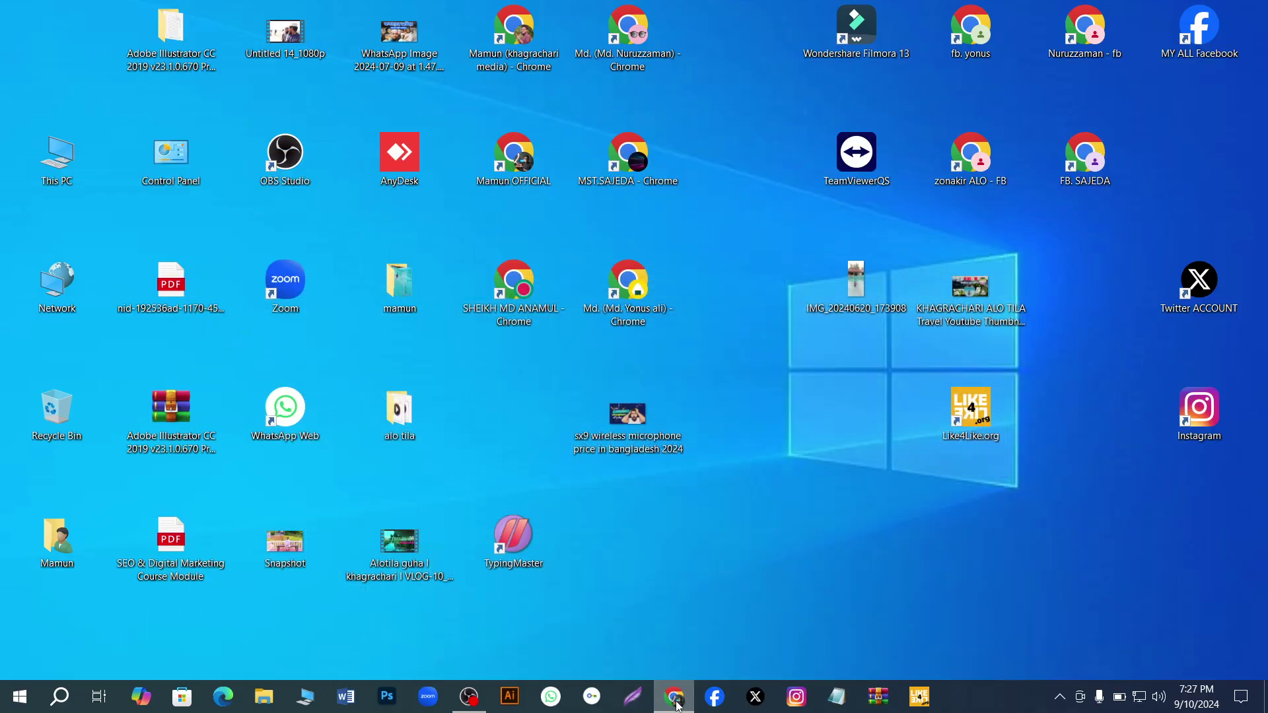
click(480, 705)
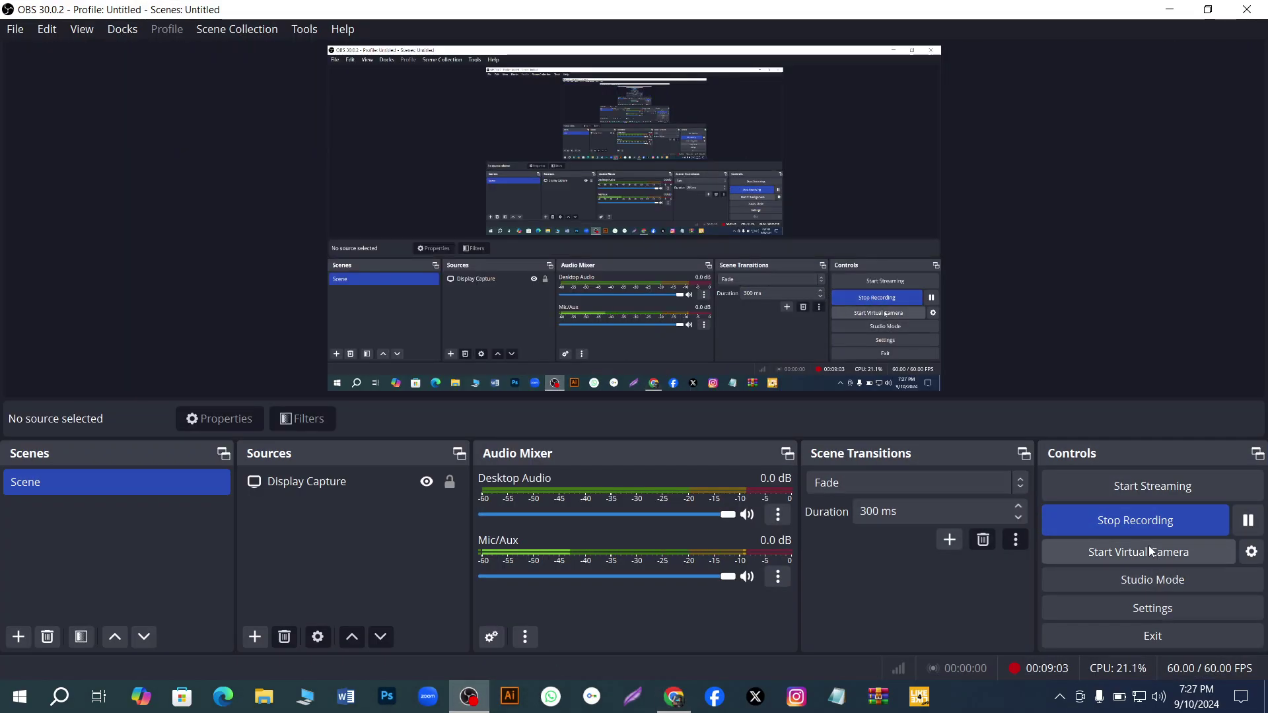